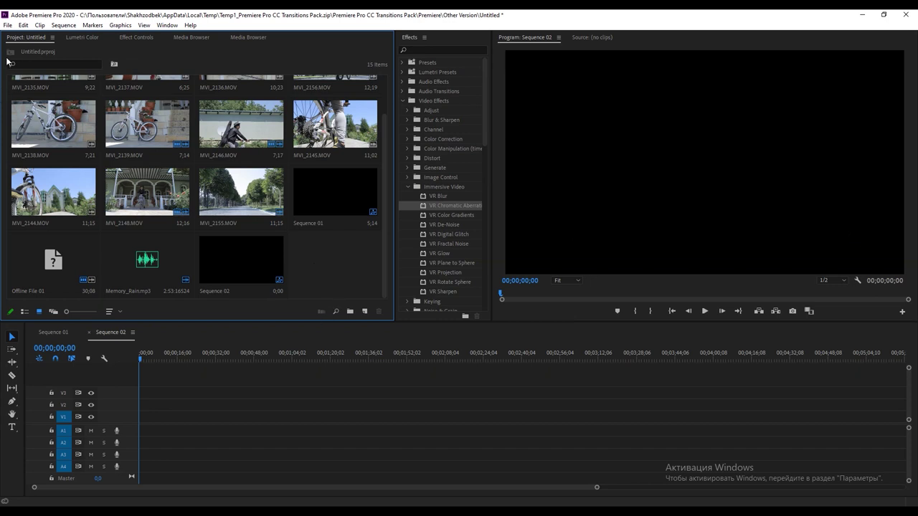
Create Sequence 03 and Sequence 04 with the Canon XF MPEG2 1080p30 preset.
left_click(8, 26)
mouse_move(16, 37)
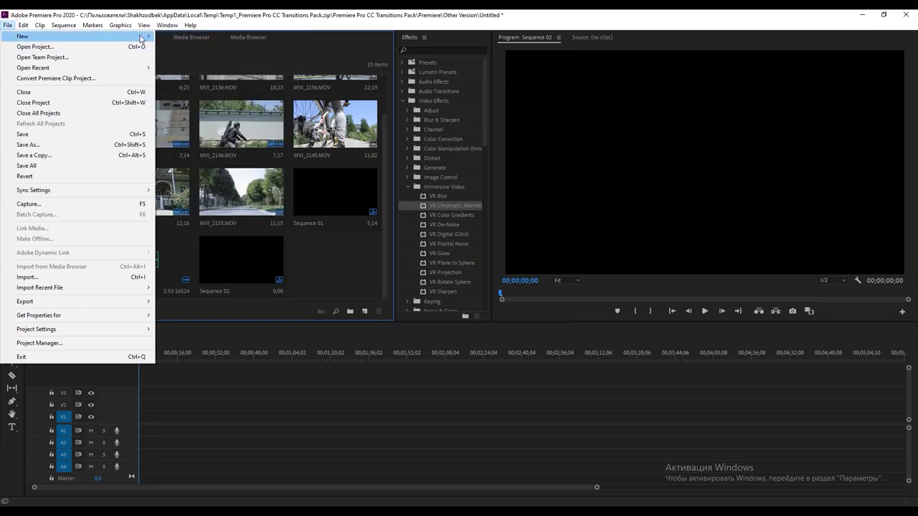
left_click(174, 58)
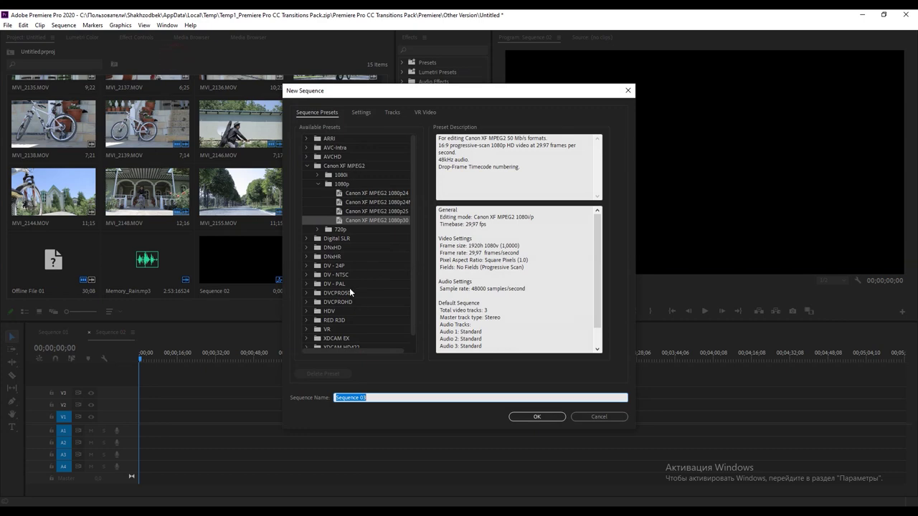
left_click(538, 417)
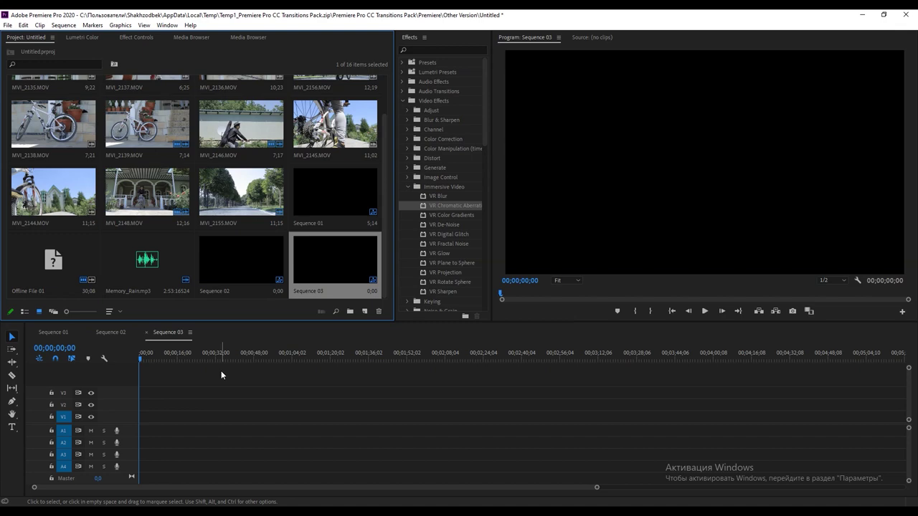
key("ctrl+n")
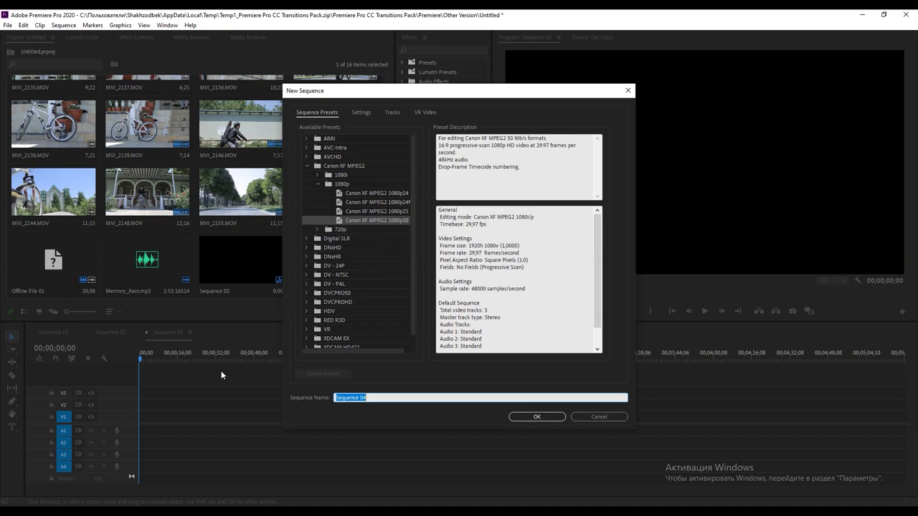
key("Return")
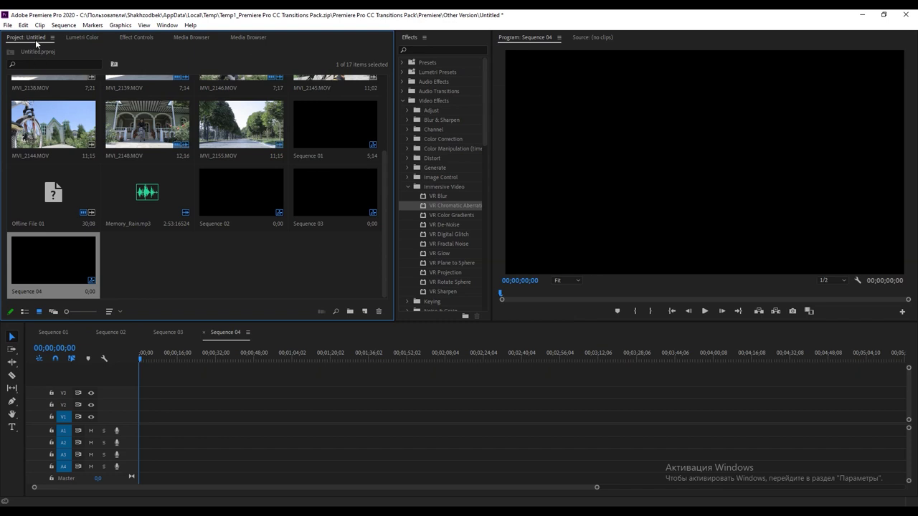
Cycle through Lumetri Color and Effect Controls back to the Project panel, then browse the Edit menu.
left_click(76, 38)
left_click(113, 39)
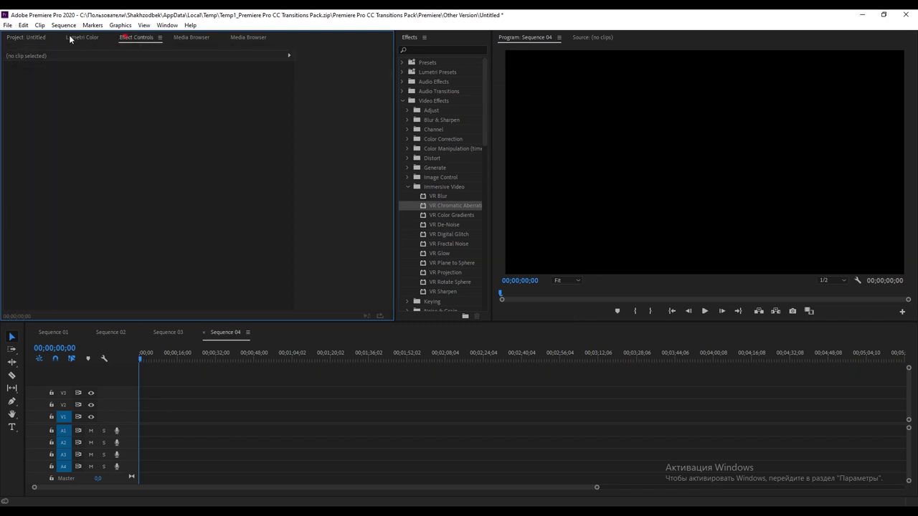
left_click(27, 38)
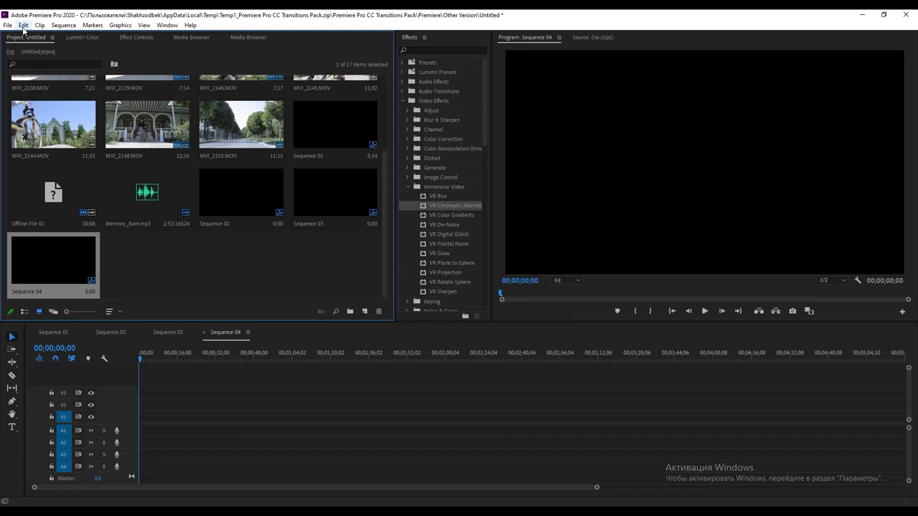
left_click(24, 26)
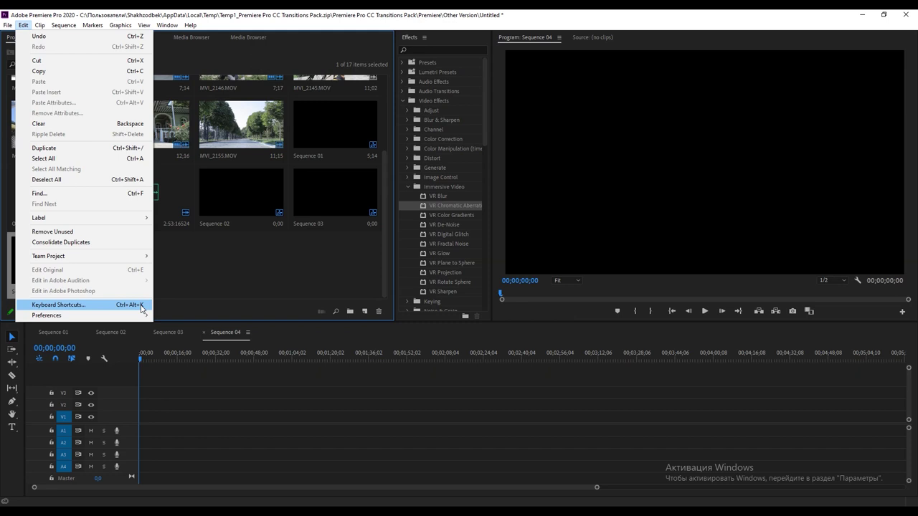
left_click(200, 268)
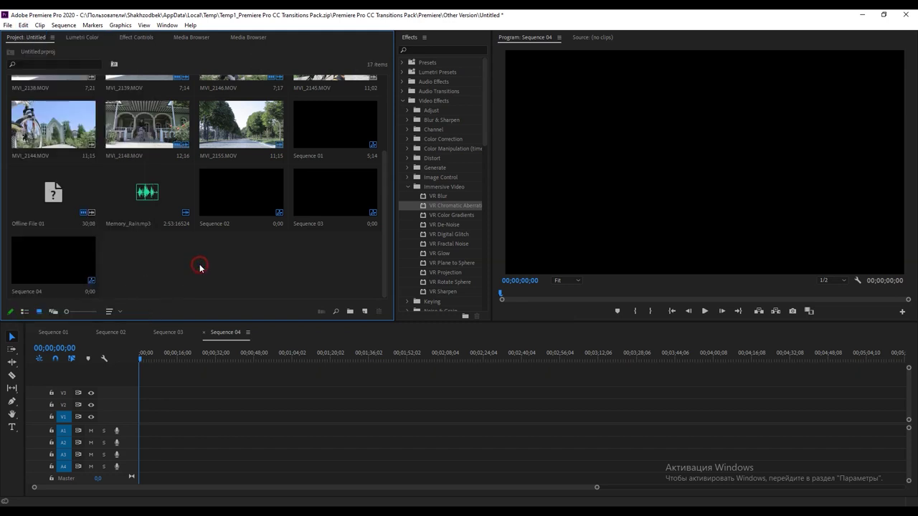
Open Keyboard Shortcuts with Ctrl+Alt+K and filter the commands by 'project'.
key("ctrl+alt+k")
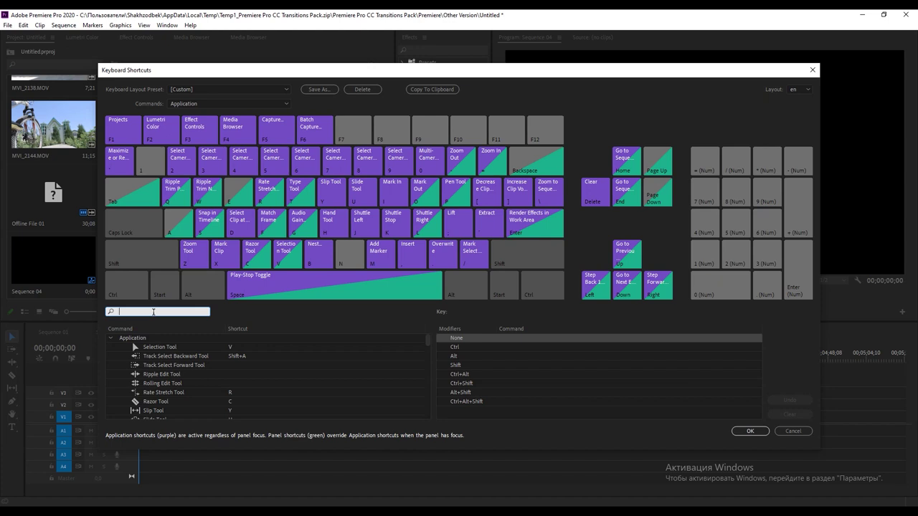
left_click(154, 312)
type("project")
scroll(172, 330, "down", 1)
scroll(176, 335, "down", 2)
scroll(178, 334, "down", 2)
scroll(203, 351, "up", 2)
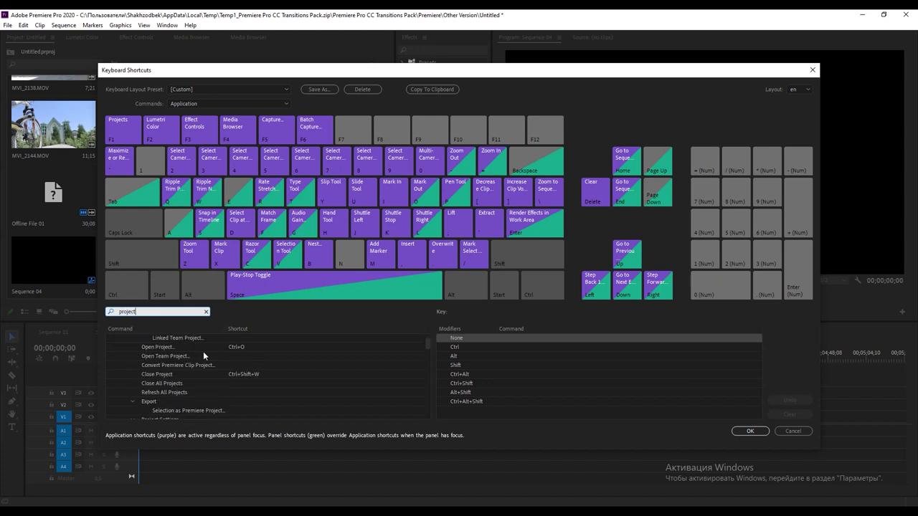
scroll(194, 351, "down", 2)
scroll(195, 353, "down", 2)
scroll(195, 355, "down", 2)
scroll(204, 373, "down", 2)
Clear the Projects command's shortcut and reassign it to F1.
left_click(188, 385)
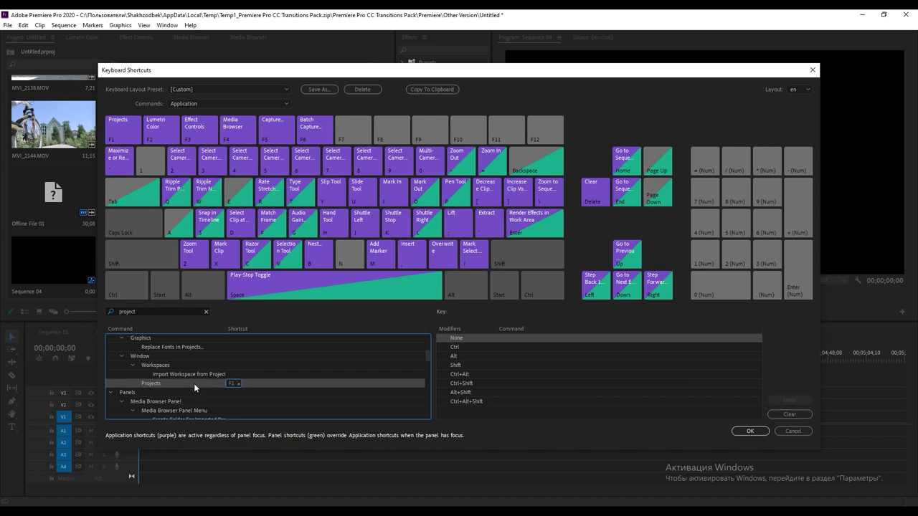
left_click(238, 384)
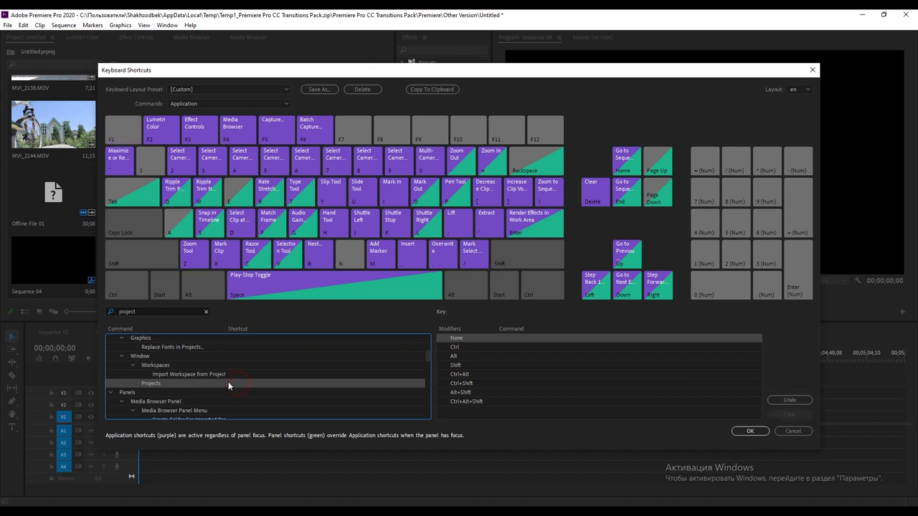
left_click(228, 383)
left_click(232, 385)
key("F1")
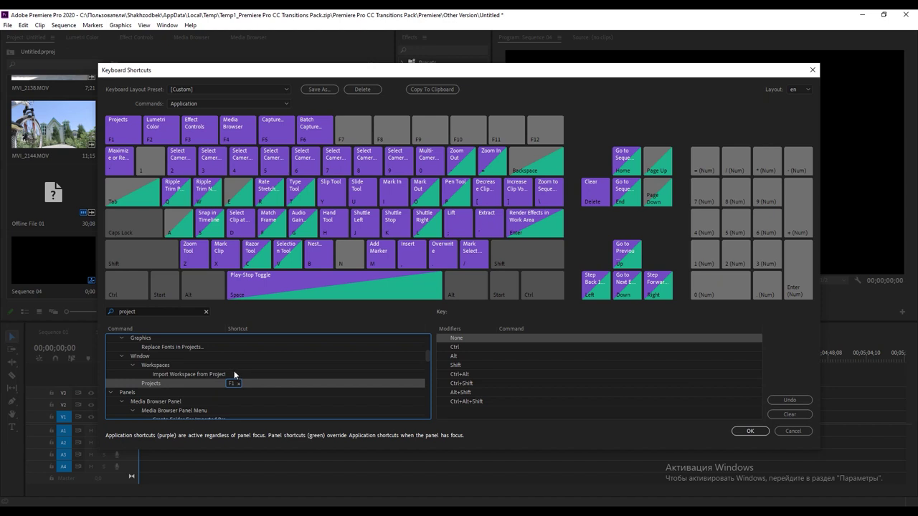
Scroll the filtered command list and show the Keyboard Layout Preset choices.
scroll(259, 362, "down", 3)
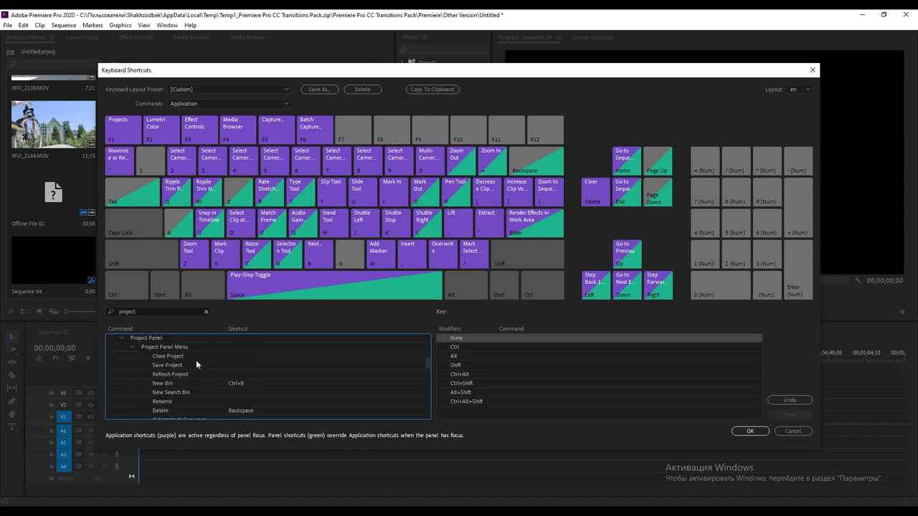
scroll(222, 364, "down", 1)
scroll(221, 364, "down", 2)
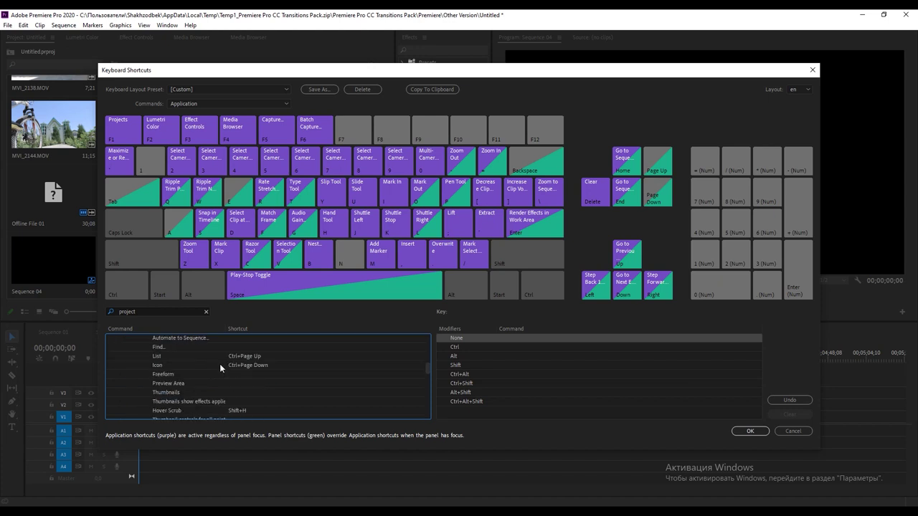
scroll(221, 363, "down", 1)
scroll(220, 364, "down", 2)
scroll(221, 364, "down", 2)
scroll(221, 366, "down", 2)
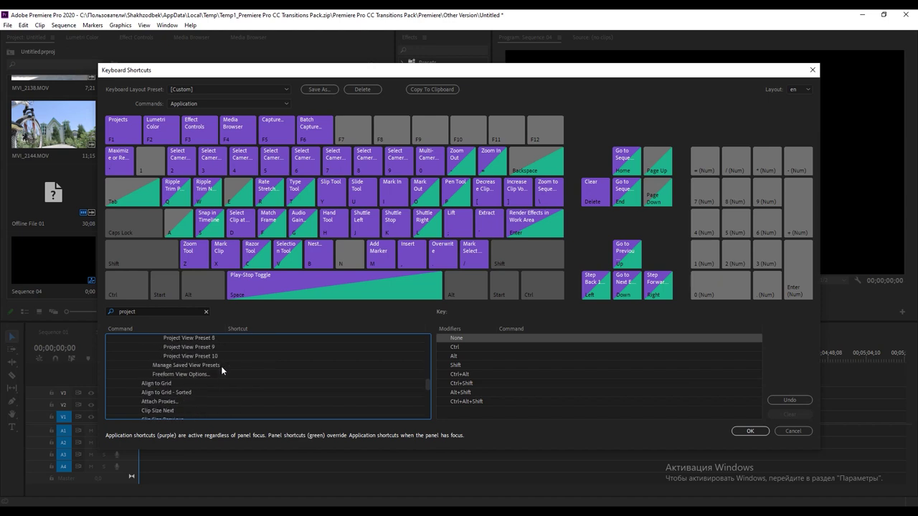
scroll(224, 364, "up", 10)
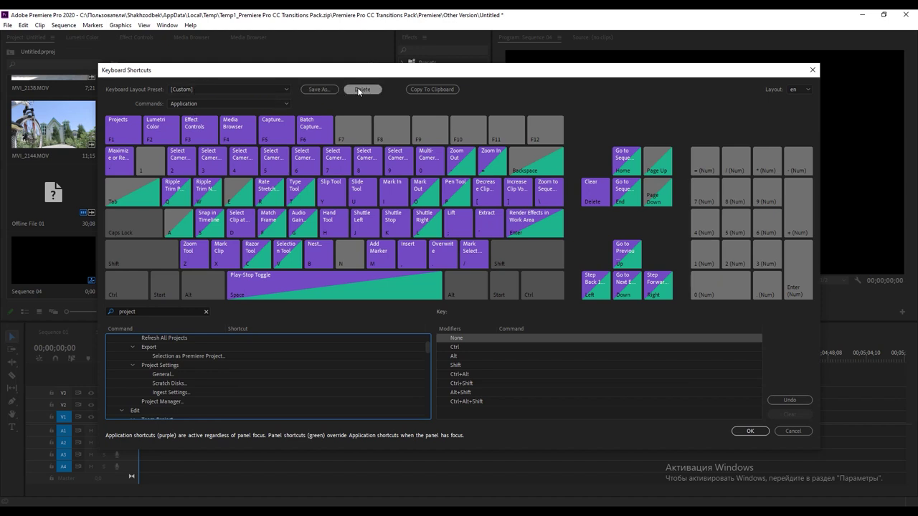
left_click(252, 90)
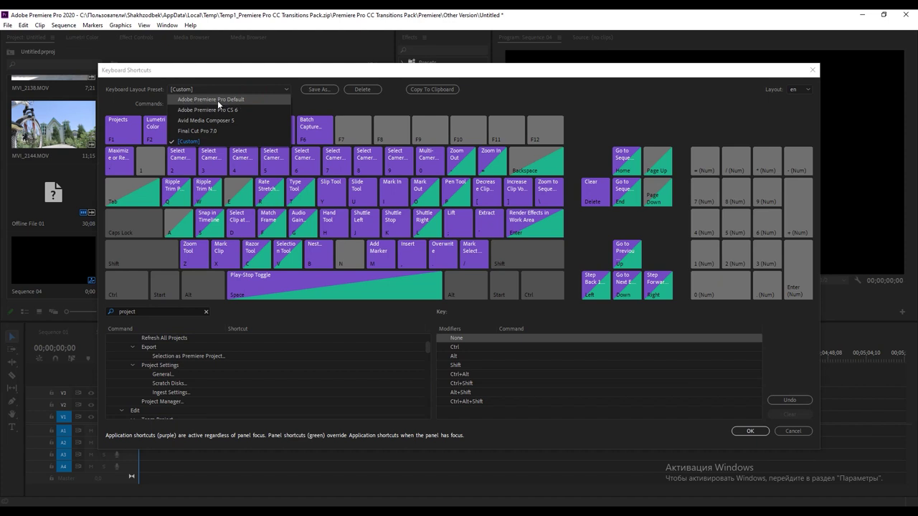
Switch to the Adobe Premiere Pro Default layout preset and review the project-related commands.
left_click(218, 100)
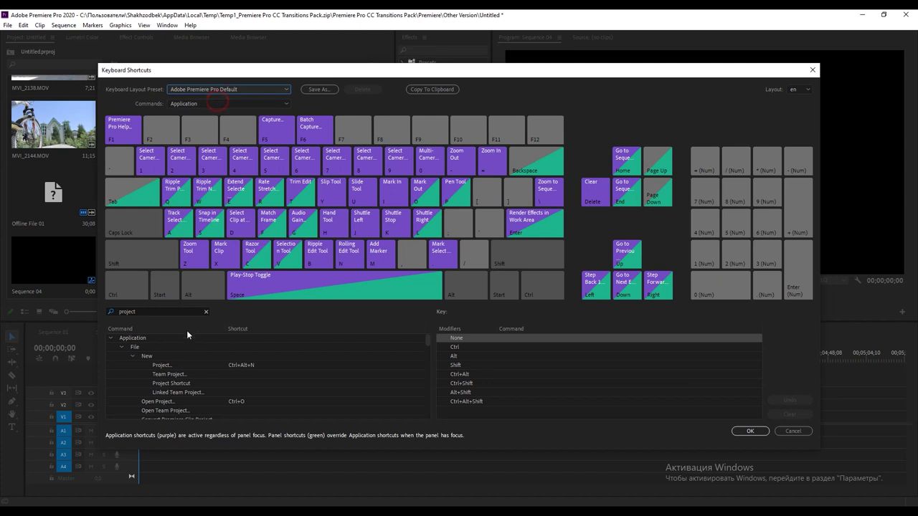
left_click(184, 365)
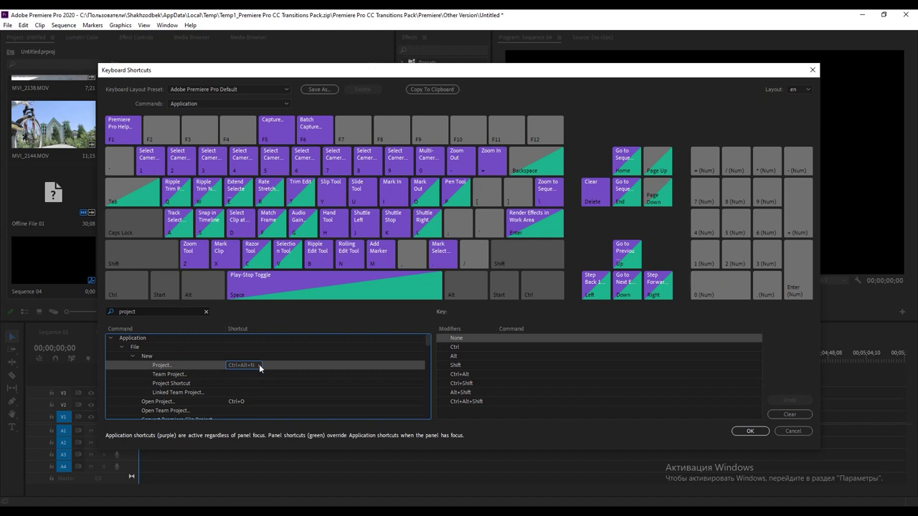
scroll(233, 365, "down", 1)
scroll(236, 364, "down", 1)
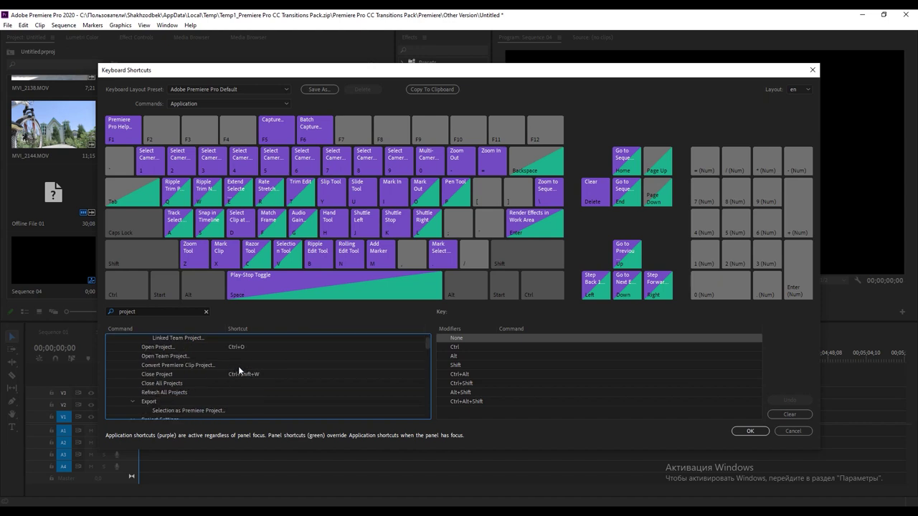
scroll(236, 367, "up", 2)
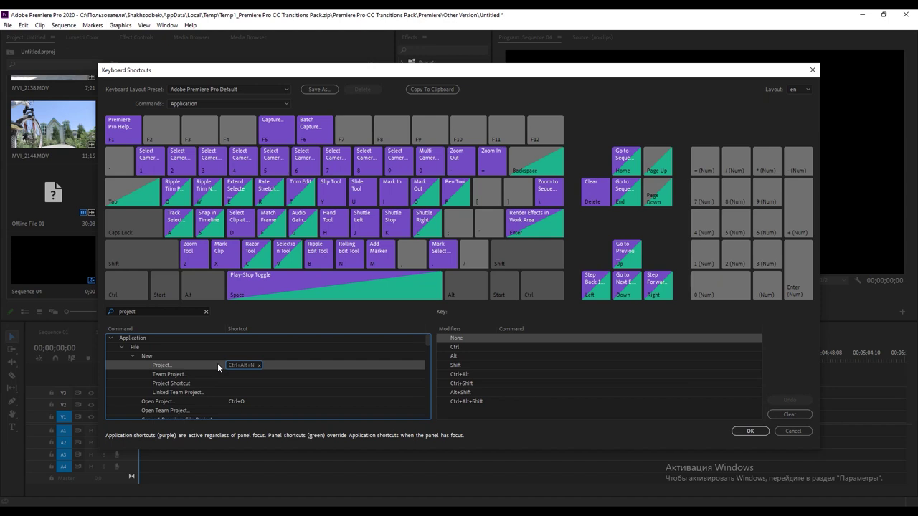
scroll(217, 363, "down", 2)
scroll(217, 363, "down", 2)
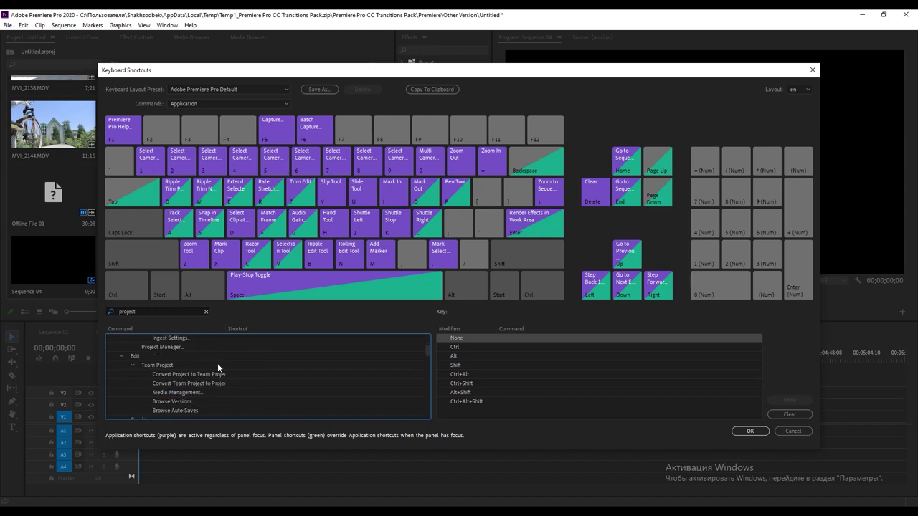
scroll(181, 367, "down", 2)
scroll(186, 373, "down", 1)
scroll(186, 373, "down", 2)
scroll(186, 374, "down", 2)
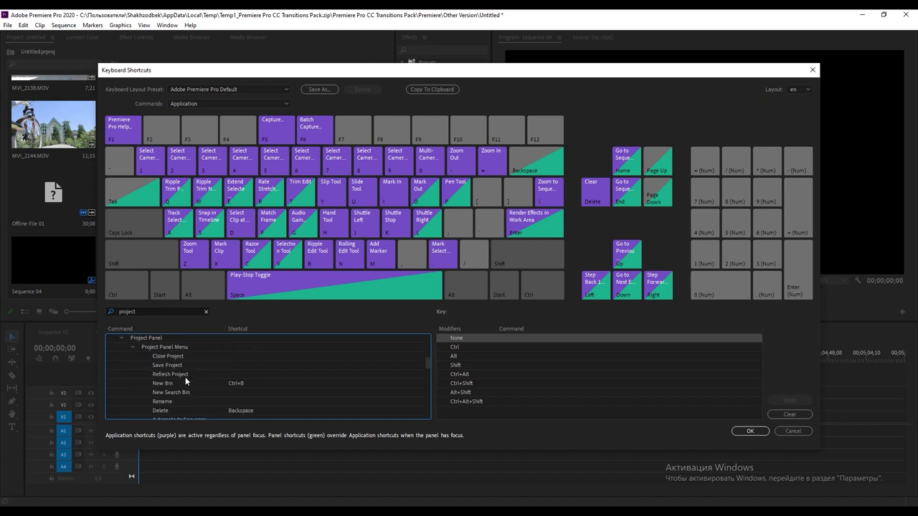
scroll(177, 387, "up", 1)
scroll(178, 387, "up", 2)
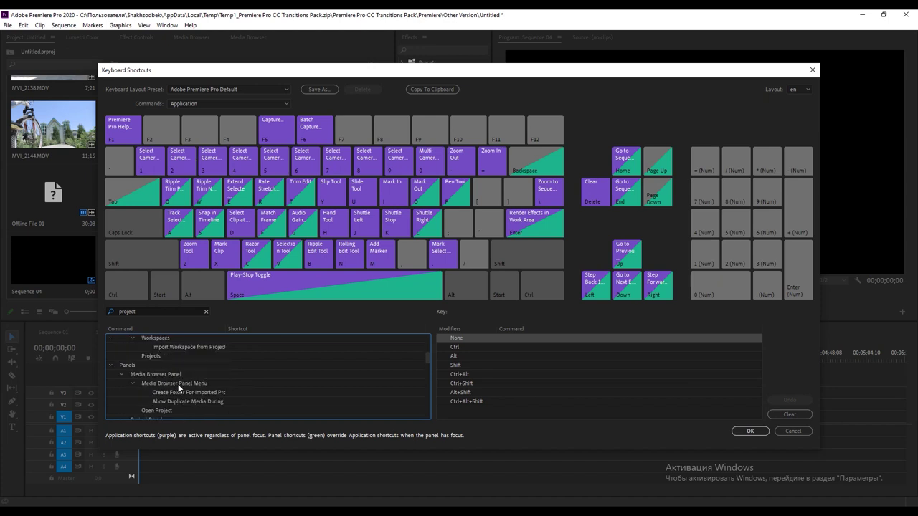
scroll(178, 387, "up", 1)
scroll(178, 388, "down", 1)
scroll(178, 387, "down", 2)
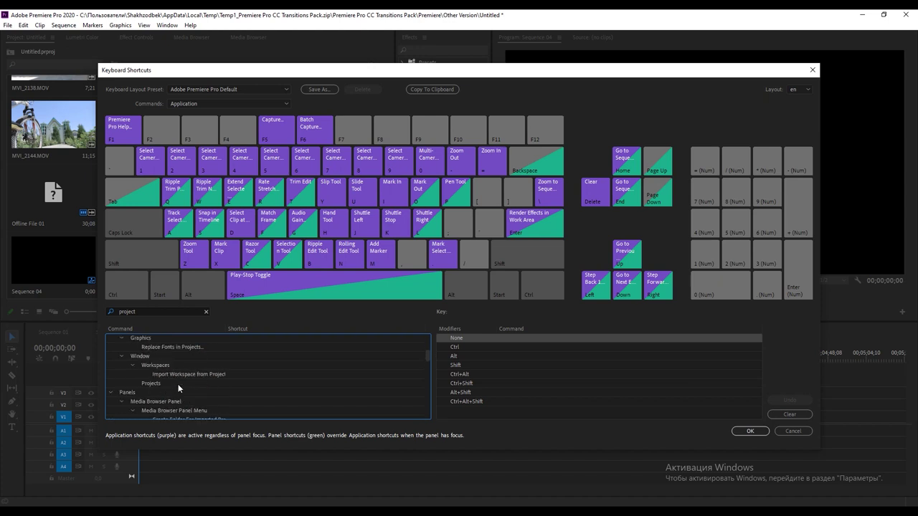
scroll(178, 388, "down", 1)
scroll(178, 387, "down", 1)
scroll(172, 392, "down", 1)
scroll(177, 394, "down", 1)
scroll(177, 393, "down", 1)
scroll(178, 397, "down", 1)
scroll(178, 394, "down", 1)
scroll(179, 392, "up", 2)
scroll(179, 391, "up", 1)
scroll(179, 391, "up", 3)
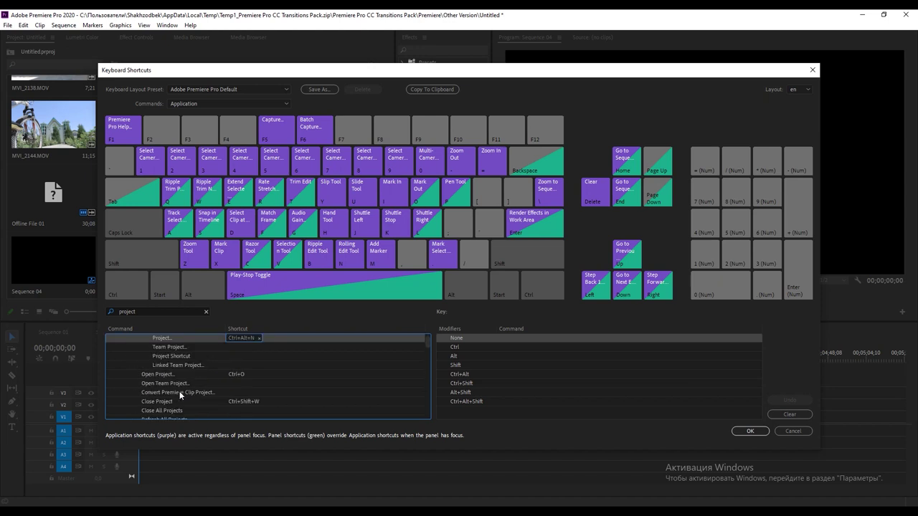
scroll(180, 395, "up", 1)
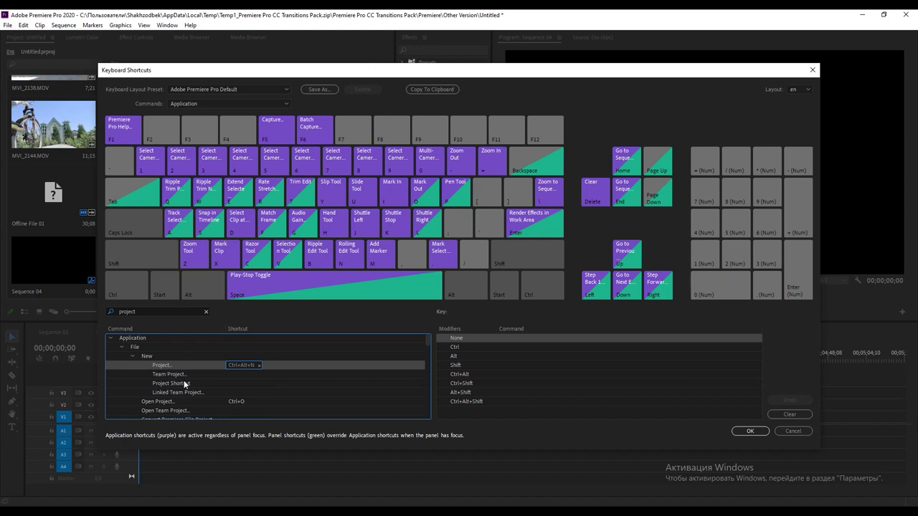
scroll(184, 380, "down", 1)
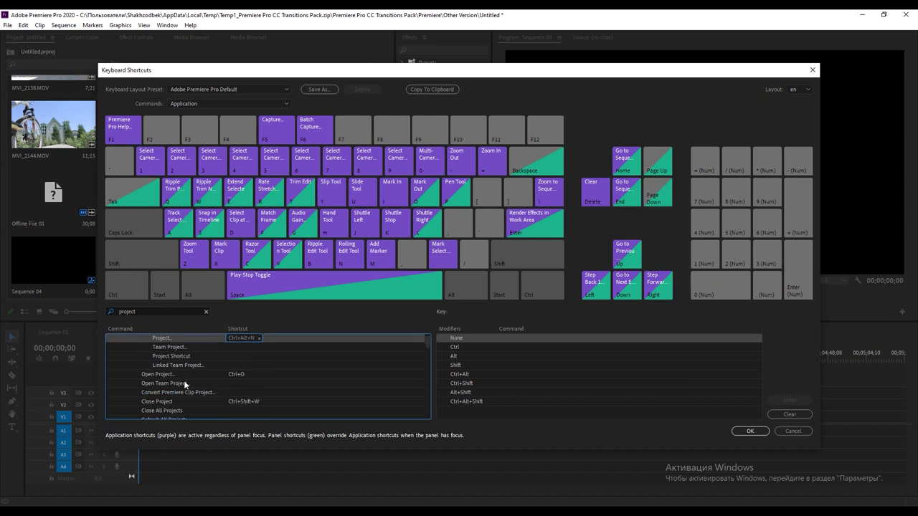
scroll(184, 354, "down", 5)
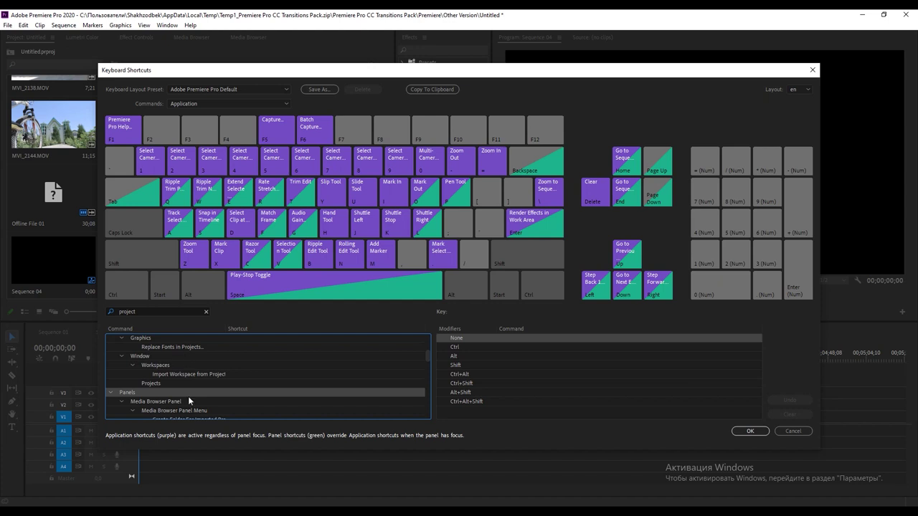
Assign F1 to the Window > Projects command and save the shortcuts.
left_click(227, 383)
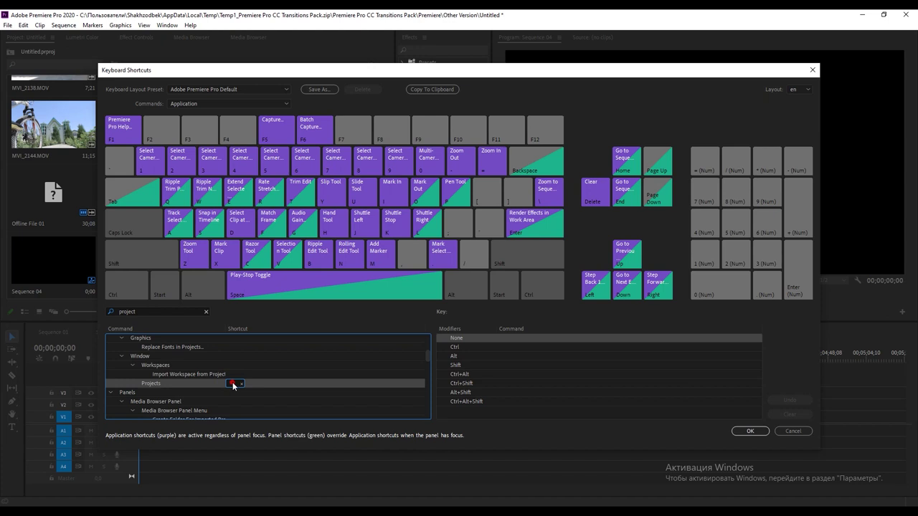
key("F1")
scroll(235, 388, "down", 1)
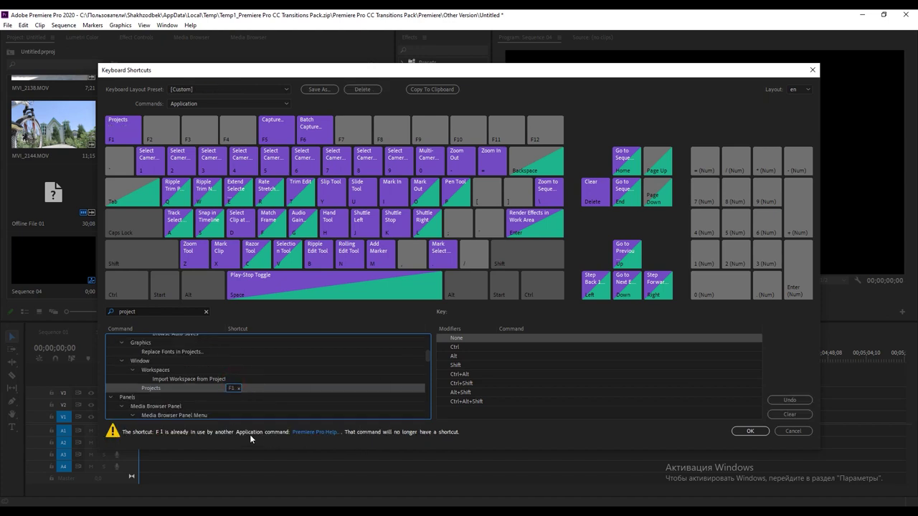
left_click(750, 431)
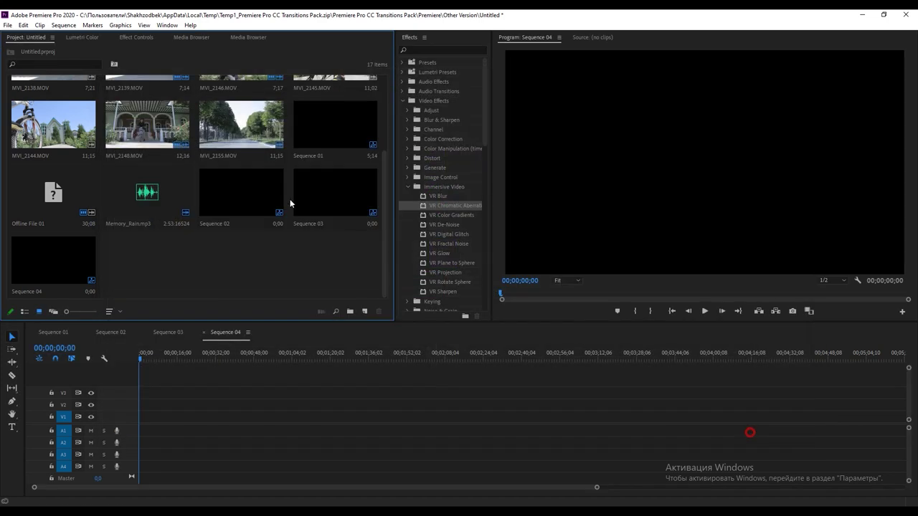
Test the new shortcut from Effect Controls back to the Project panel, then bring up Sequence 01.
left_click(143, 38)
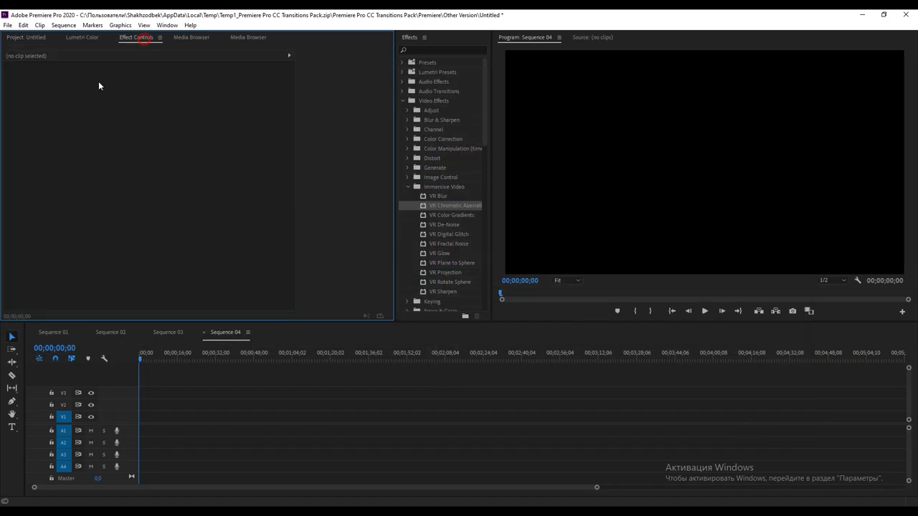
key("shift+1")
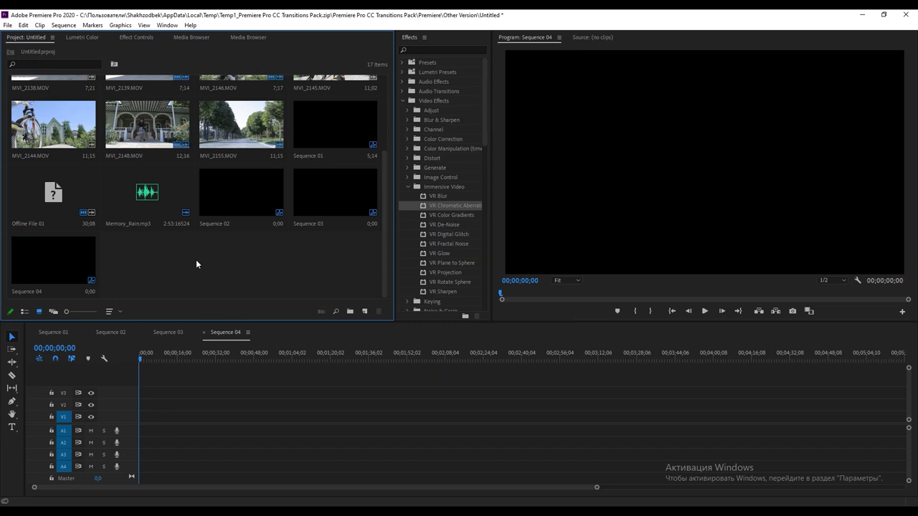
left_click(115, 333)
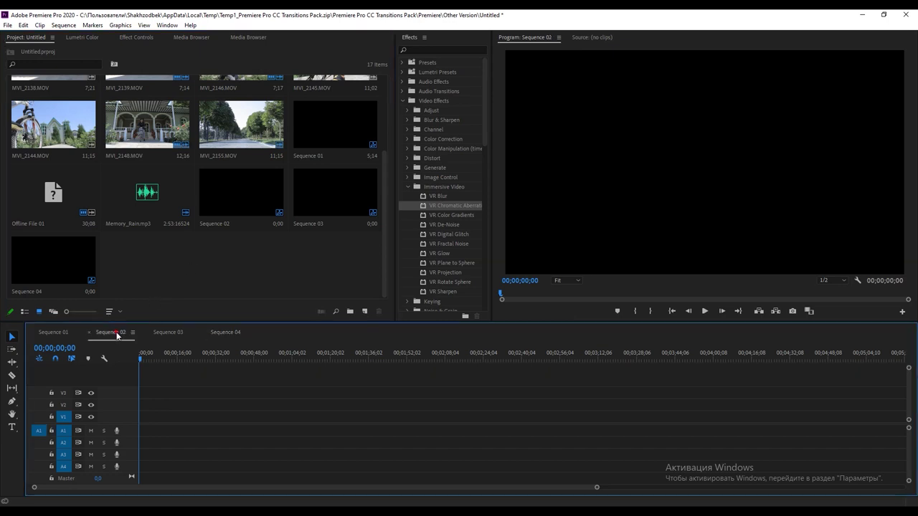
left_click(55, 333)
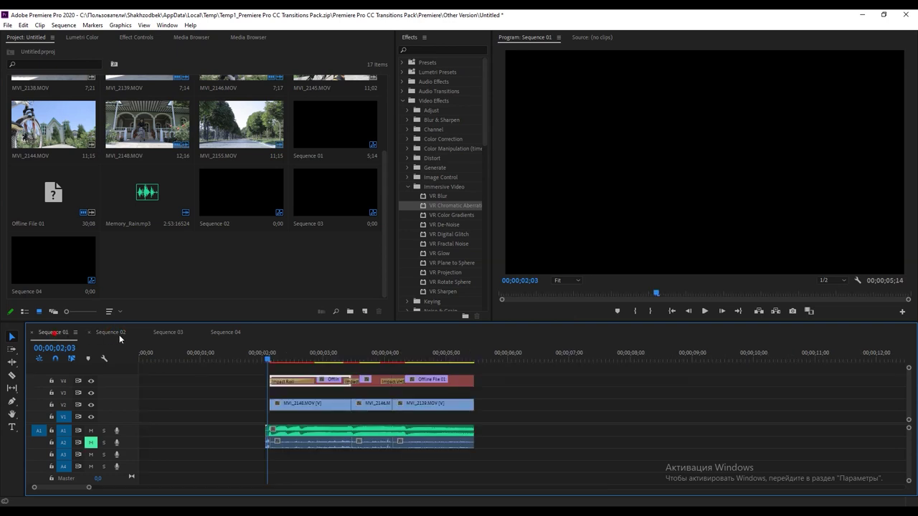
Play Sequence 01 from 02;00, then scrub into the first blurred transition at 02;03.
left_click(271, 360)
left_click(262, 354)
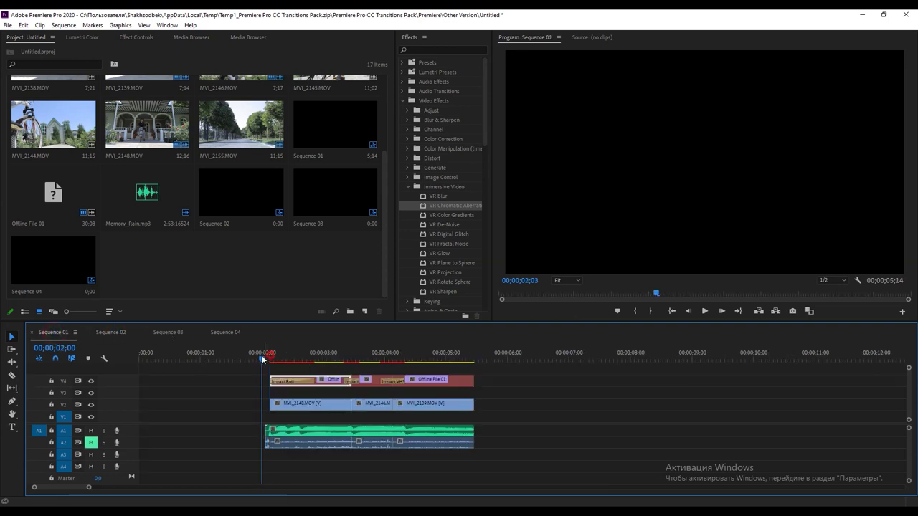
left_click(705, 311)
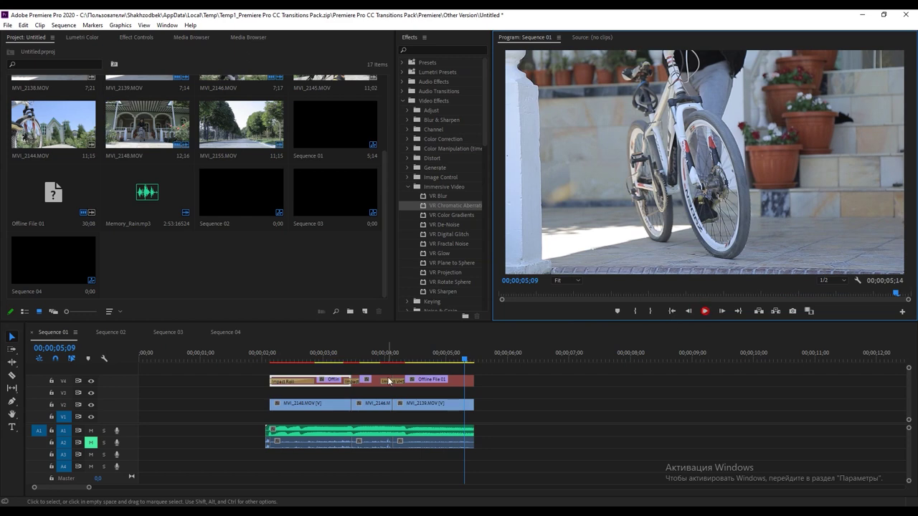
left_click(319, 355)
key("Up")
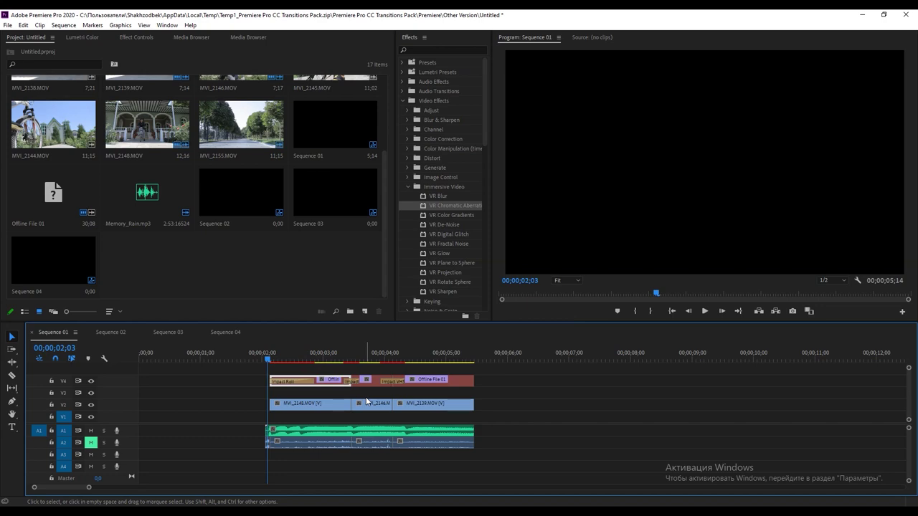
left_click_drag(276, 359, 317, 360)
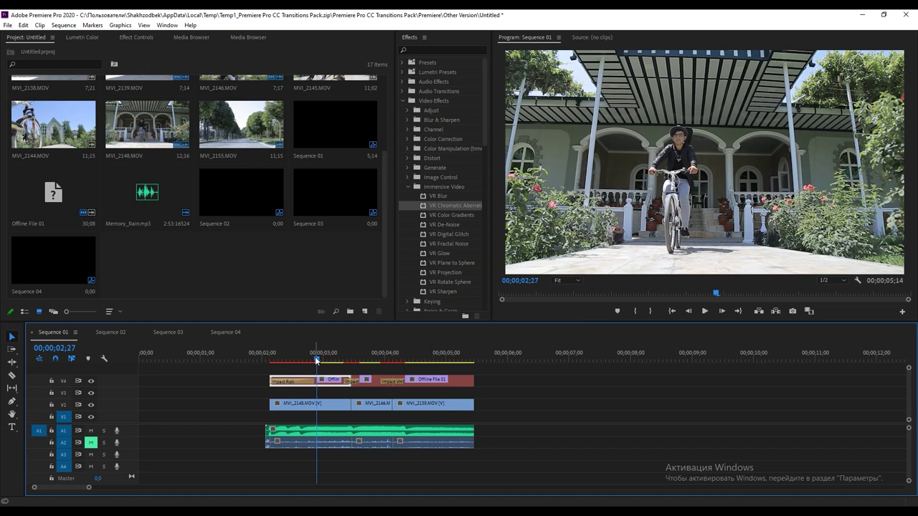
Select and delete the three clips on V2 with their audio.
left_click(299, 353)
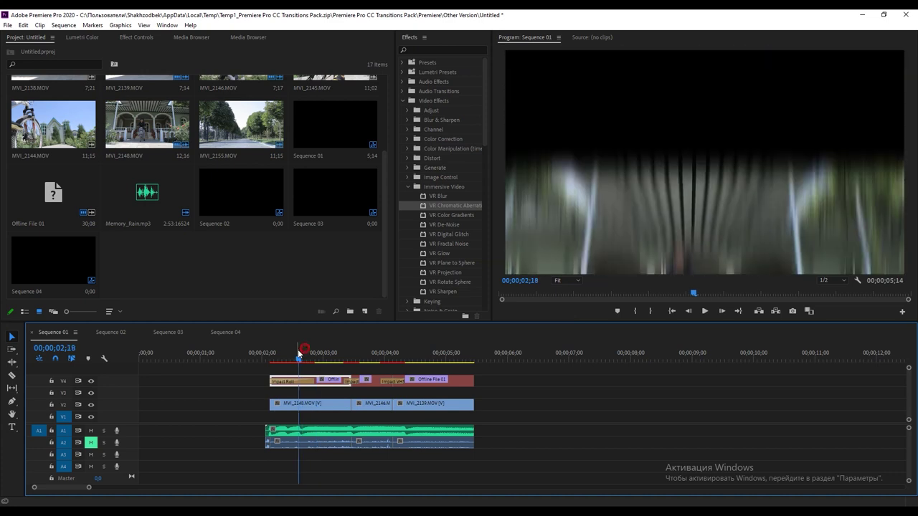
left_click_drag(299, 352, 325, 352)
left_click_drag(450, 394, 339, 407)
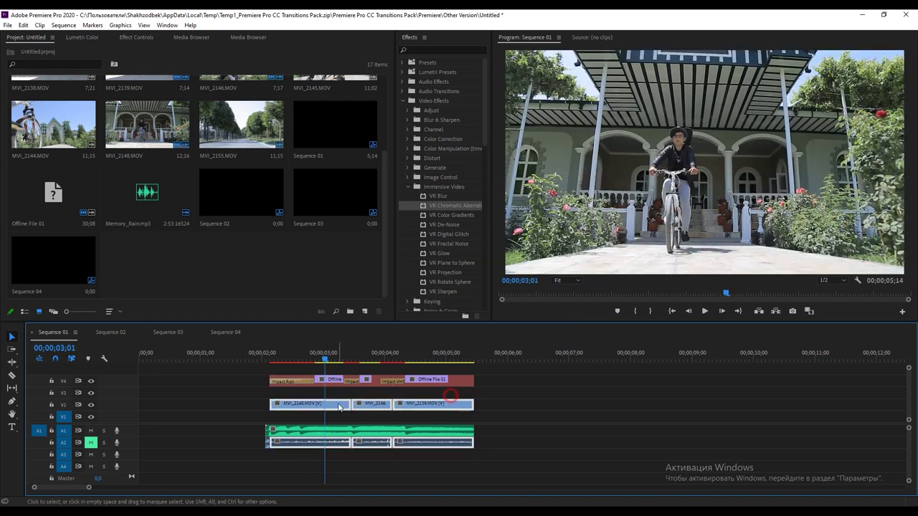
key("Delete")
Place MVI_2137, MVI_2136 and MVI_2138 in order on V2 and play back the result.
left_click(211, 126)
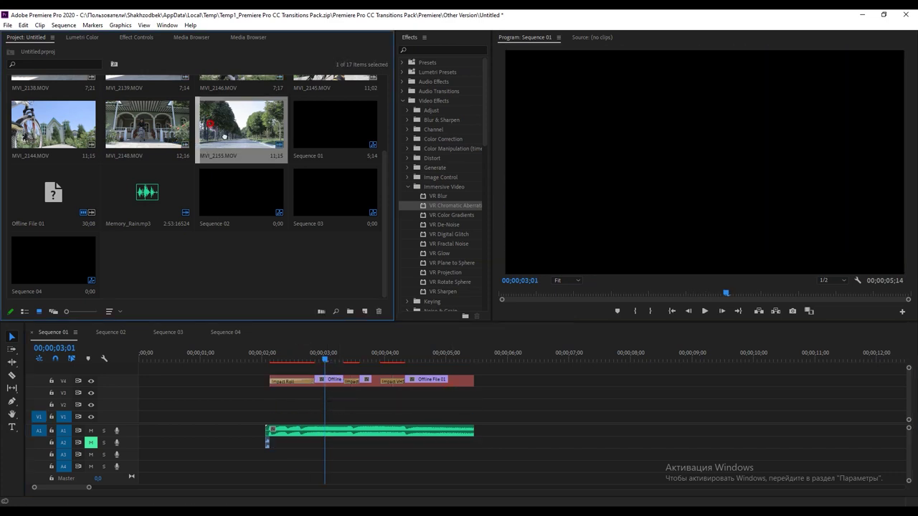
scroll(225, 136, "up", 2)
mouse_move(162, 108)
left_mouse_down()
mouse_move(301, 405)
mouse_move(270, 406)
left_mouse_up()
mouse_move(241, 102)
left_mouse_down()
mouse_move(369, 408)
mouse_move(361, 405)
left_mouse_up()
mouse_move(53, 172)
left_mouse_down()
mouse_move(425, 393)
mouse_move(411, 404)
left_mouse_up()
left_click_drag(294, 354, 263, 354)
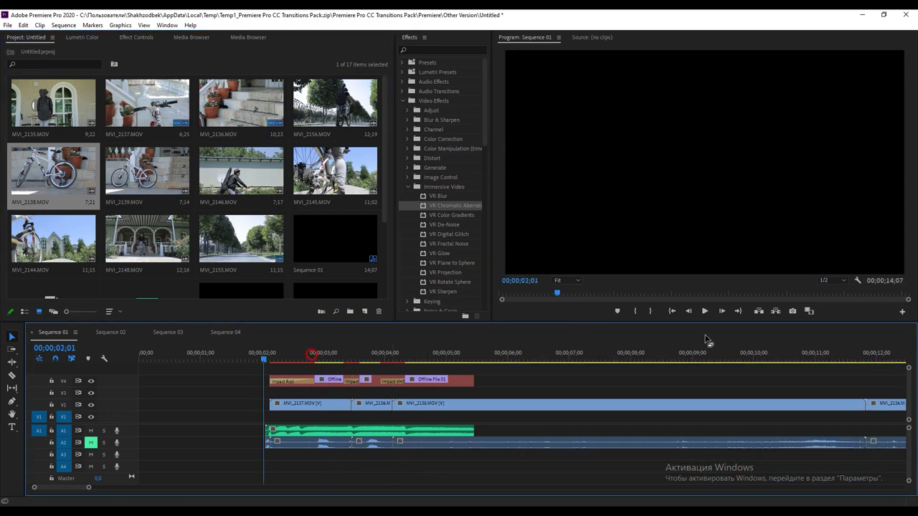
left_click(705, 310)
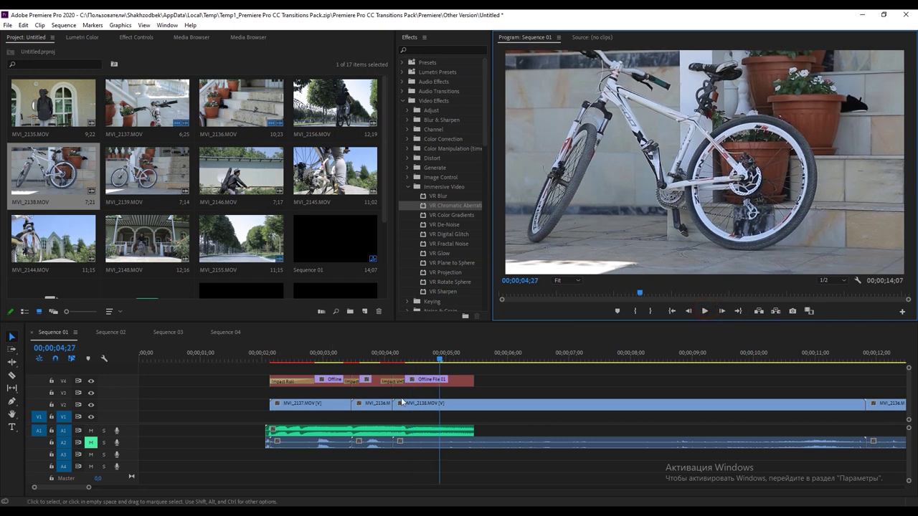
Cut and delete the remaining V2 clips, then switch to Sequence 03 and show the New Item menu.
left_click(495, 398)
left_click_drag(495, 394, 328, 410)
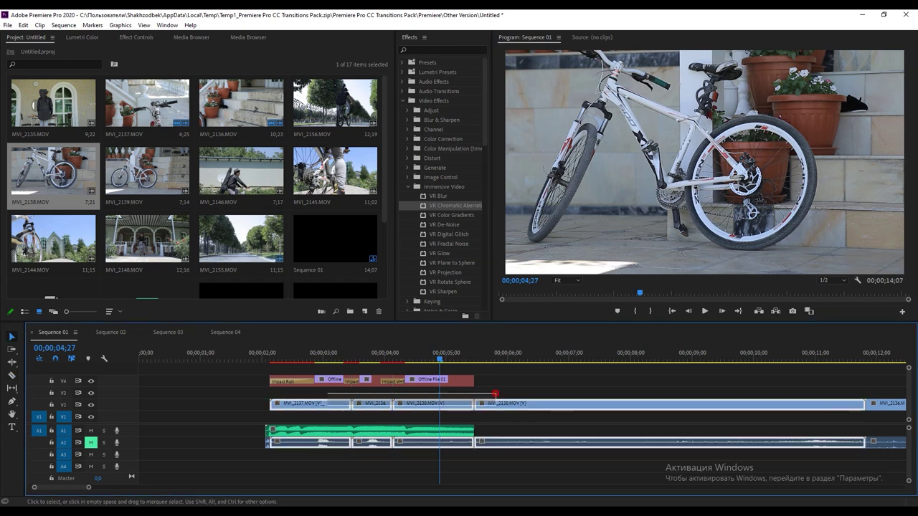
key("Delete")
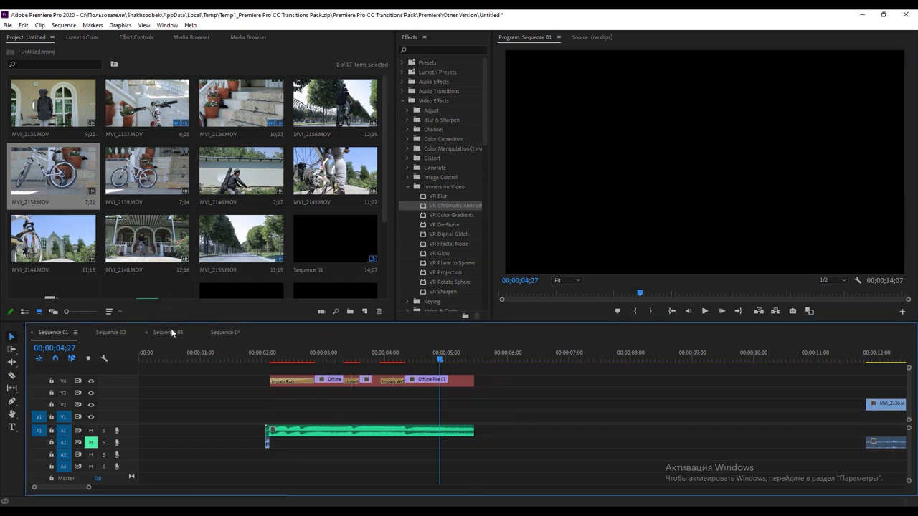
left_click(170, 332)
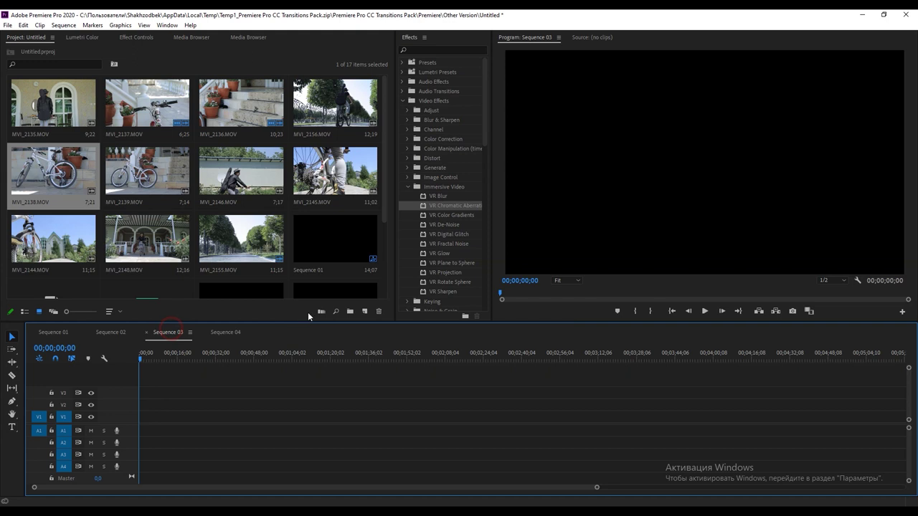
left_click(365, 311)
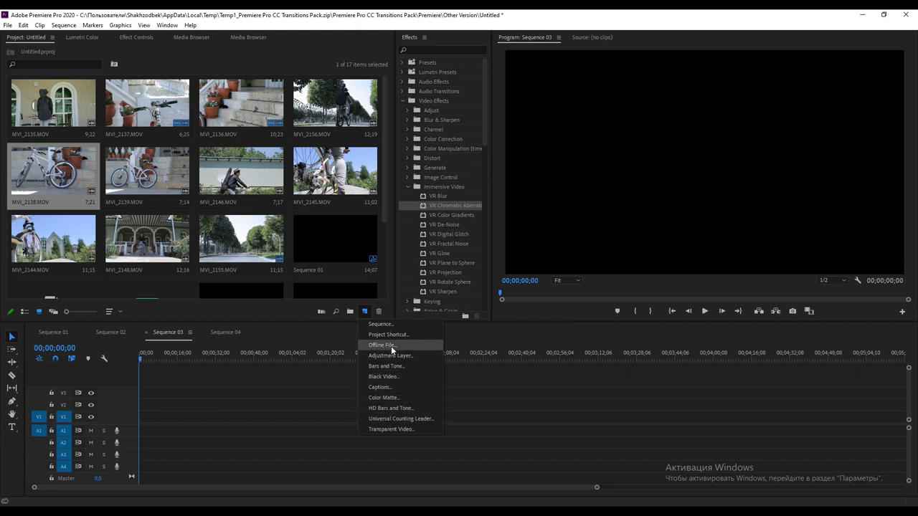
Create Offline File 02 with its media end extended to about 30 seconds.
left_click(380, 346)
left_click(474, 313)
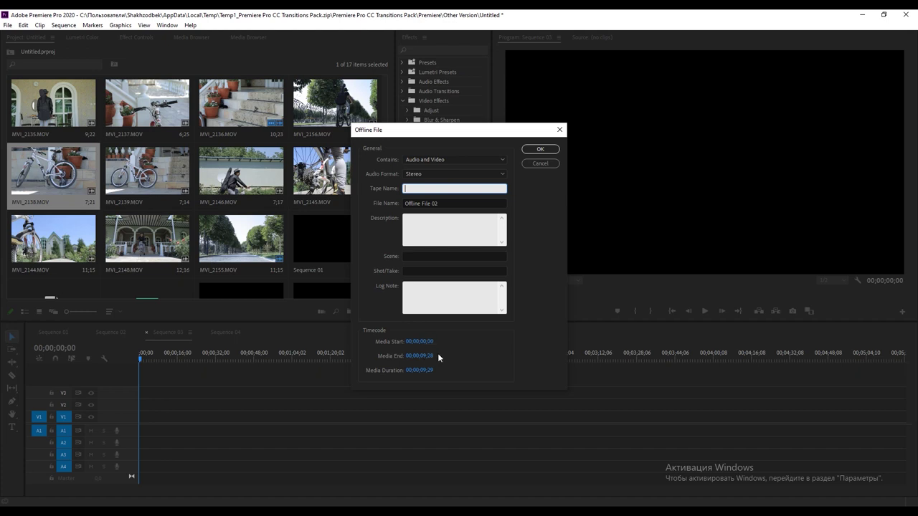
left_click_drag(418, 357, 575, 357)
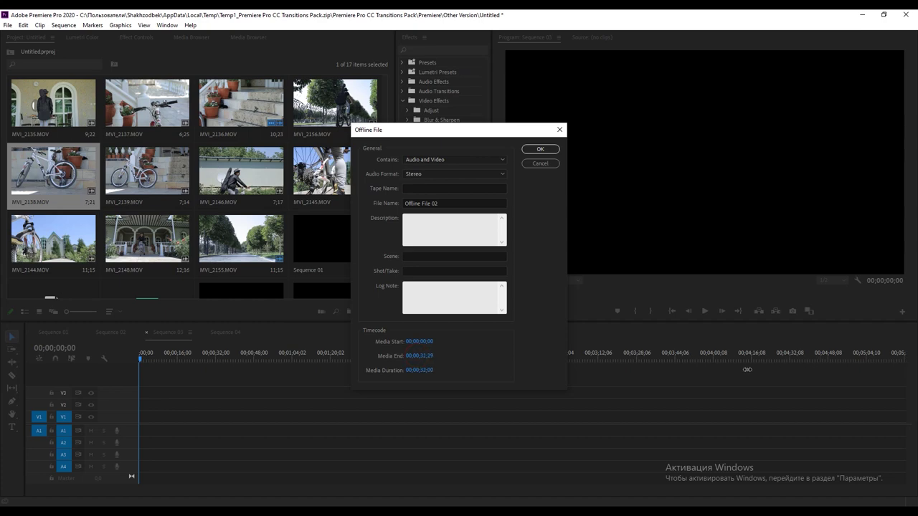
left_click(537, 149)
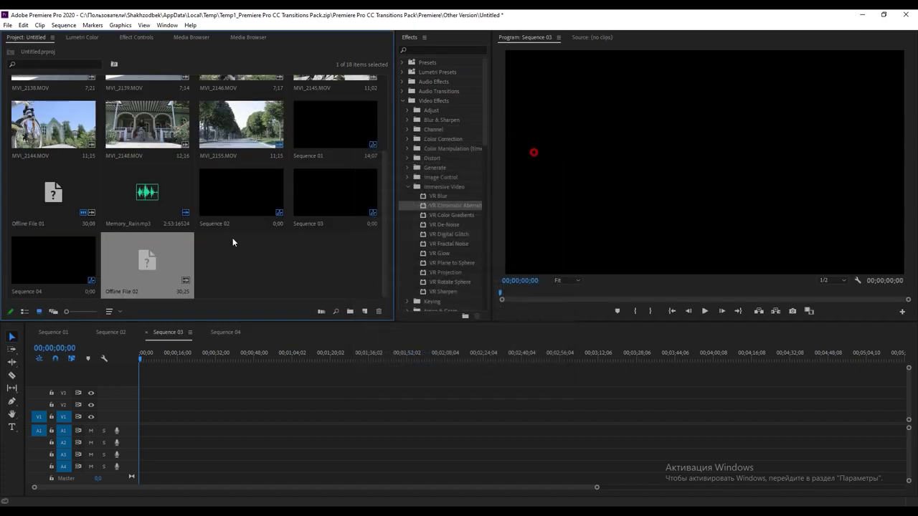
Drag Offline File 02 onto a new V4 track at the start of Sequence 03 and zoom in.
left_click(161, 251)
left_click_drag(161, 251, 152, 381)
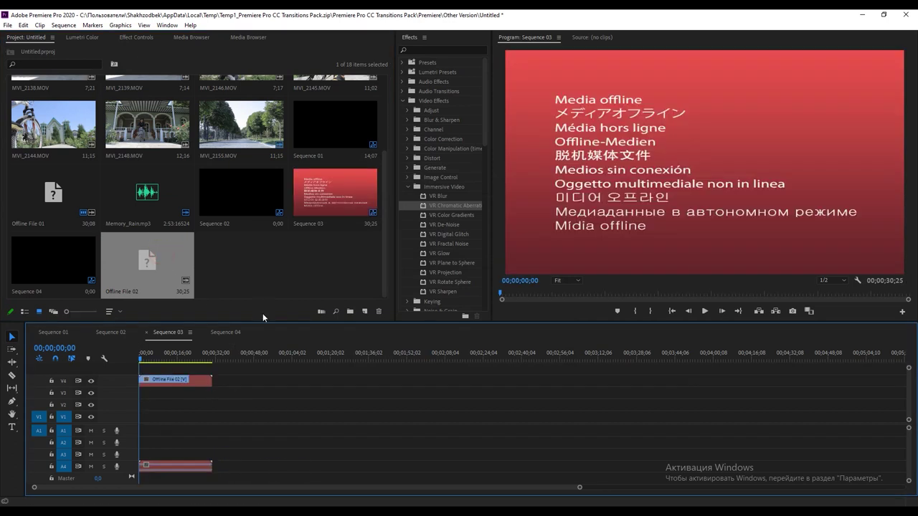
left_click_drag(579, 488, 366, 486)
left_click_drag(321, 382, 321, 381)
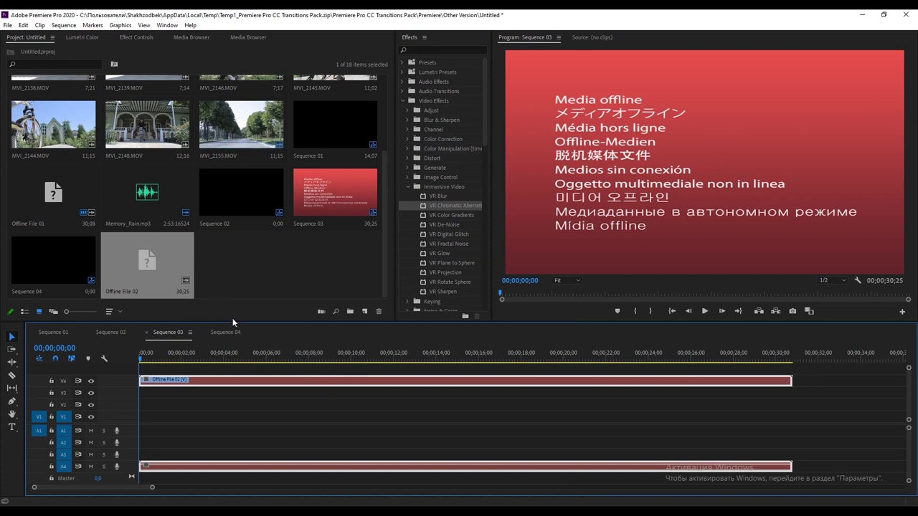
right_click(205, 384)
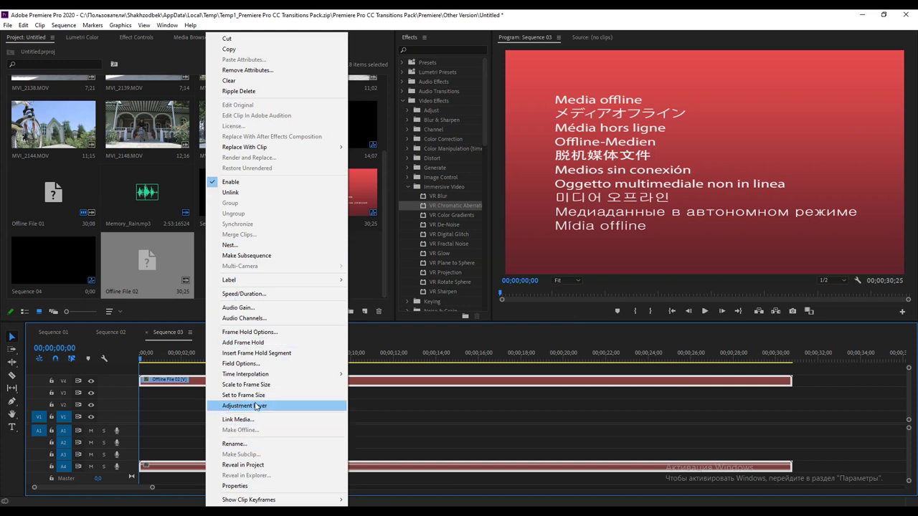
Convert the V4 offline clip to an adjustment layer and razor it into six segments from 00;00;03;06.
left_click(228, 406)
left_click_drag(183, 352, 208, 369)
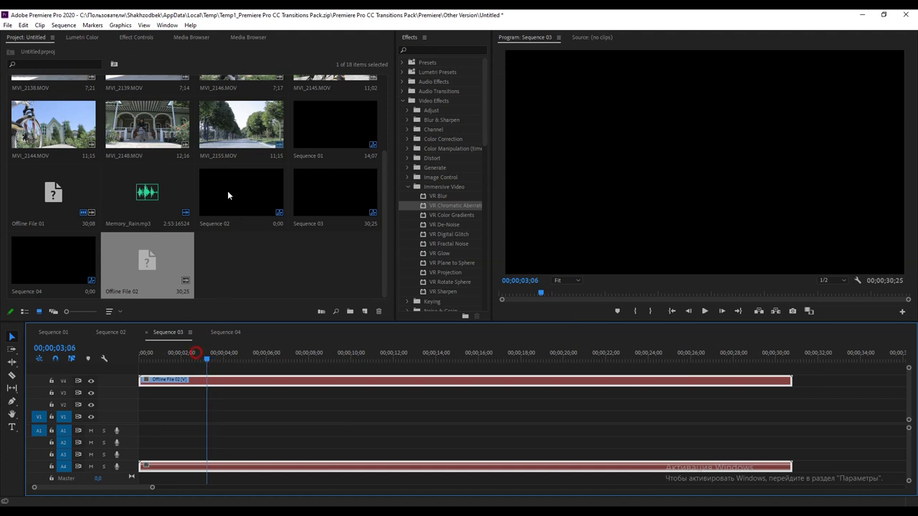
key("c")
left_click(207, 380)
left_click(287, 380)
left_click(386, 380)
left_click(474, 380)
left_click(551, 381)
key("v")
left_click(275, 265)
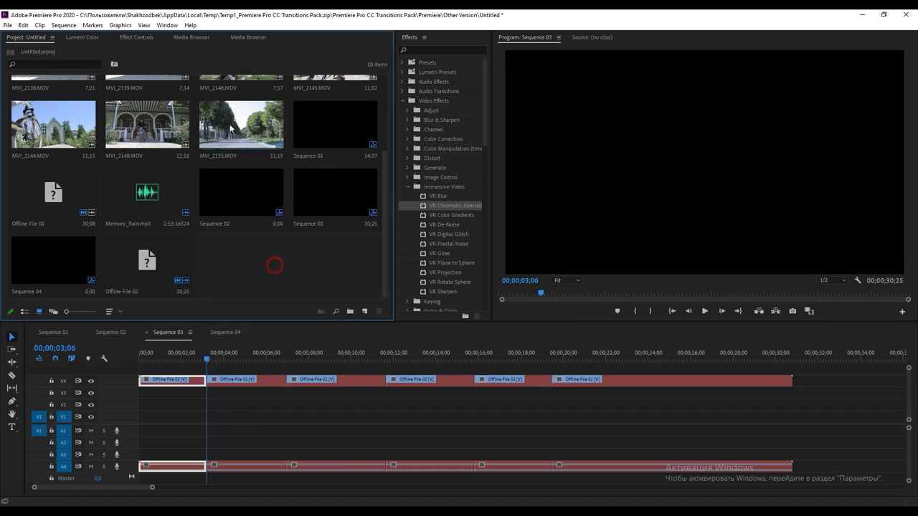
Add MVI_2135 and MVI_2137 to the sequence, trimming at the first cut and closing the gap.
scroll(144, 122, "up", 2)
scroll(34, 117, "up", 1)
left_click_drag(34, 117, 130, 395)
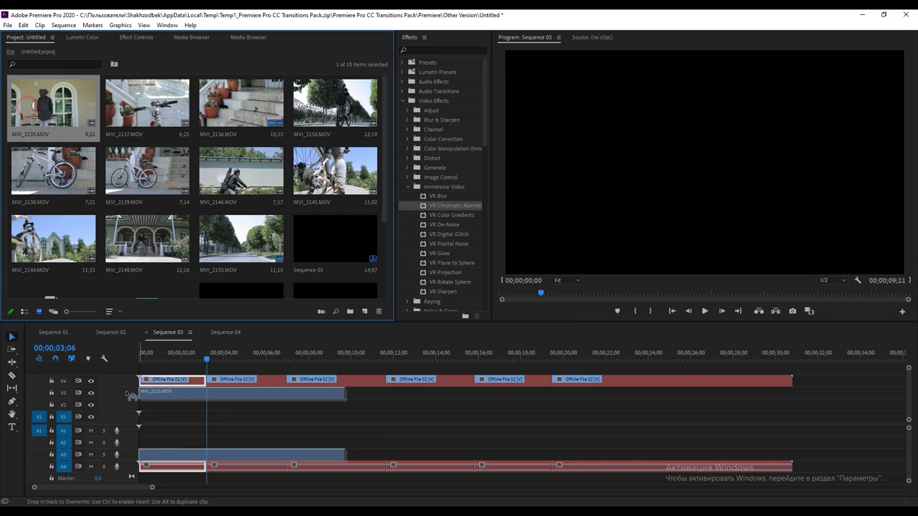
mouse_move(150, 104)
left_mouse_down()
mouse_move(214, 406)
mouse_move(213, 393)
left_mouse_up()
key("c")
left_click(167, 388, "shift")
key("v")
left_click_drag(259, 391, 219, 391)
Append MVI_2144, cut it at 00;00;06;12 and slide it right after MVI_2137.
left_click_drag(53, 240, 237, 393)
left_click(259, 356)
left_click(275, 356)
key("ctrl+k")
mouse_move(287, 394)
left_mouse_down()
mouse_move(220, 399)
mouse_move(229, 399)
left_mouse_up()
left_click(196, 392)
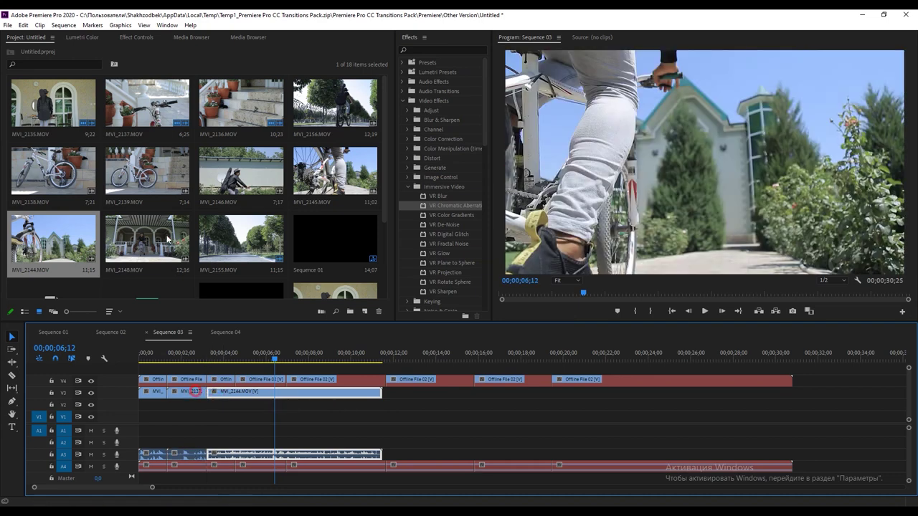
Append MVI_2148, mute audio tracks A3 and A4, and move the bike clips down onto V1.
left_click_drag(168, 239, 237, 393)
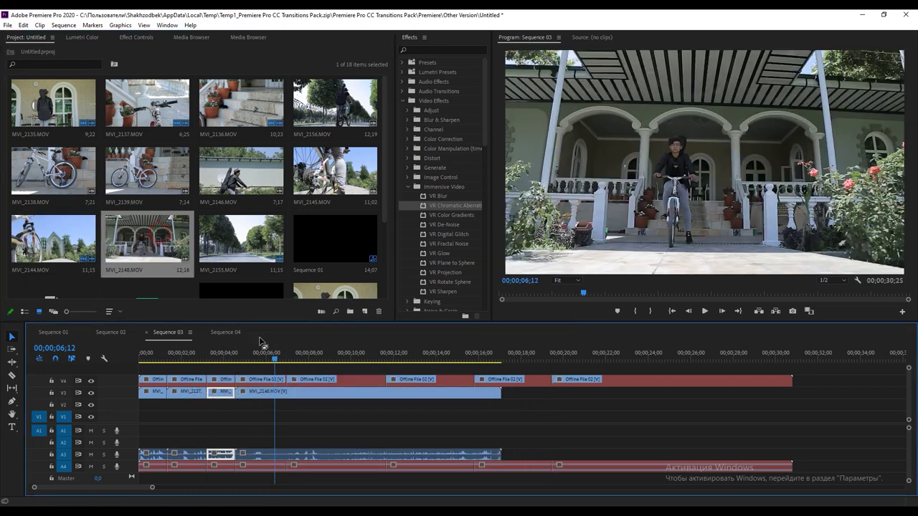
left_click_drag(257, 350, 153, 359)
left_click(90, 466)
left_click(91, 455)
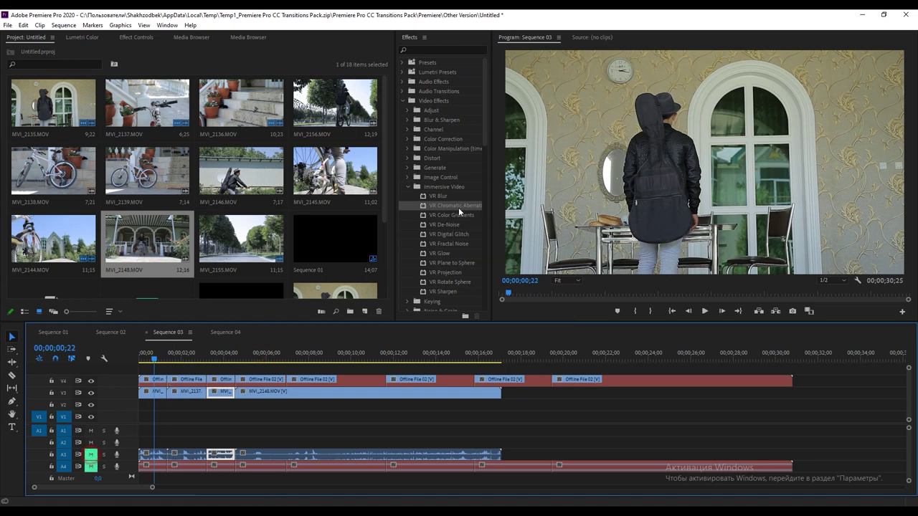
left_click_drag(459, 212, 187, 396)
left_click_drag(254, 393, 254, 416)
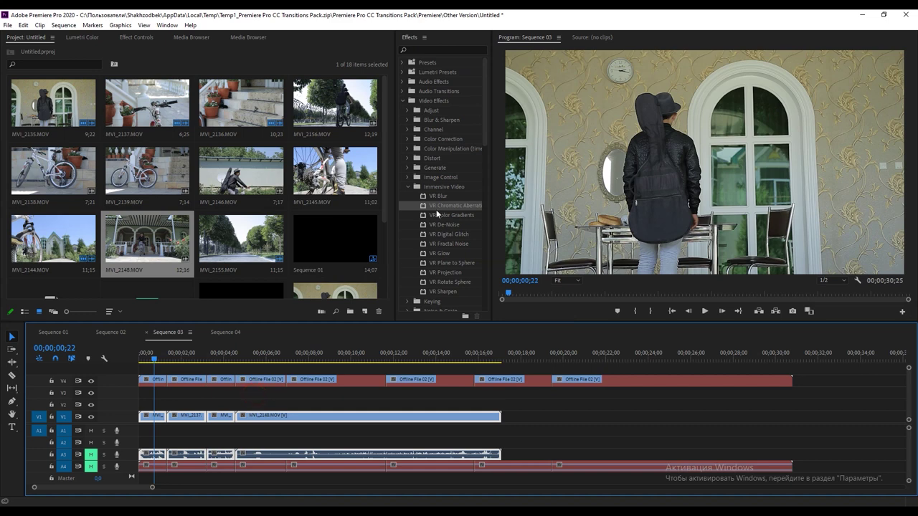
Apply VR Chromatic Aberration and VR Blur to the first adjustment segment and preview the glitch.
left_click_drag(444, 205, 159, 382)
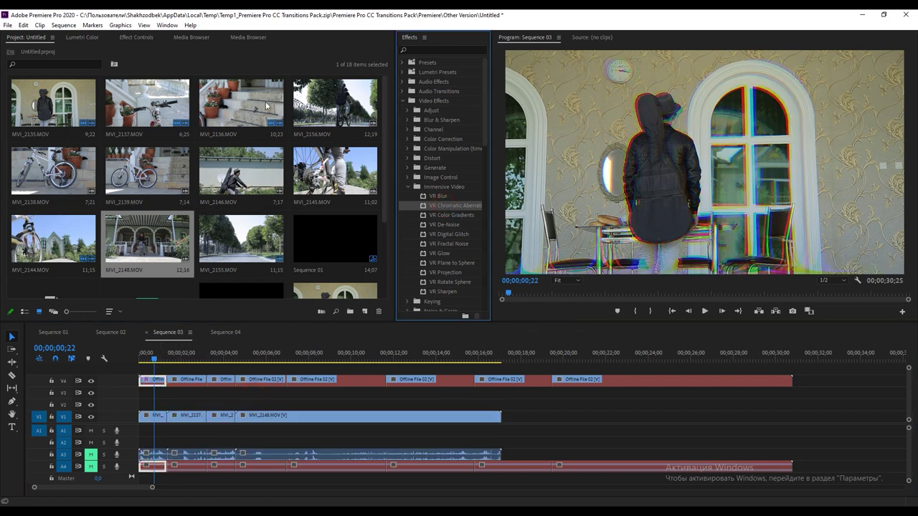
mouse_move(437, 196)
left_mouse_down()
mouse_move(185, 395)
mouse_move(187, 380)
mouse_move(148, 354)
left_mouse_up()
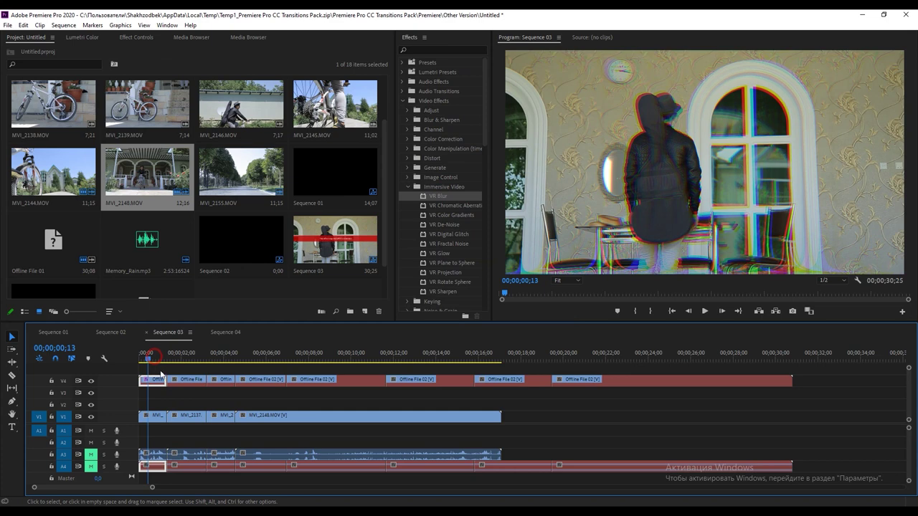
key("space")
key("space")
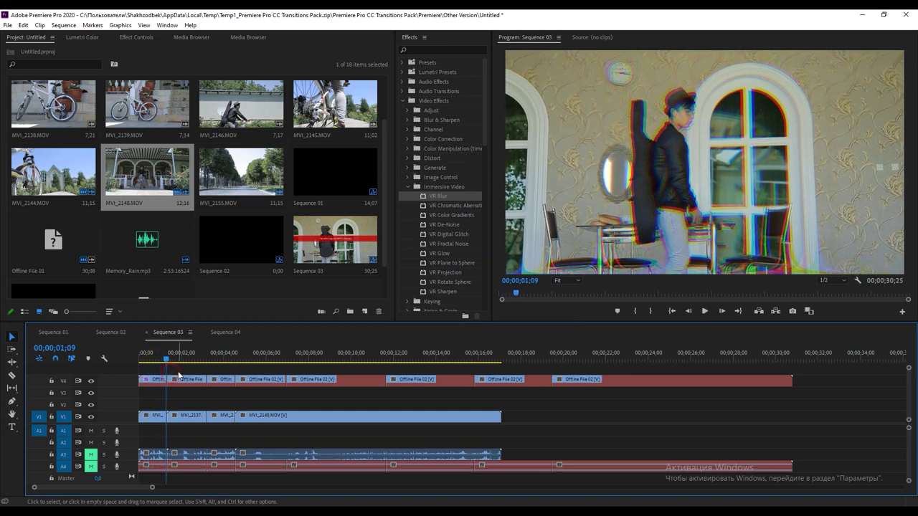
scroll(454, 246, "down", 5)
scroll(450, 248, "down", 2)
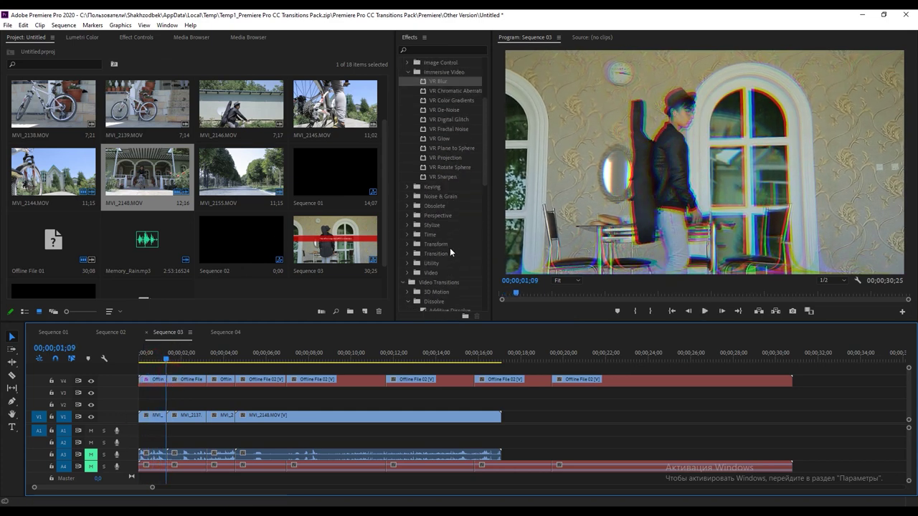
left_click_drag(487, 149, 486, 277)
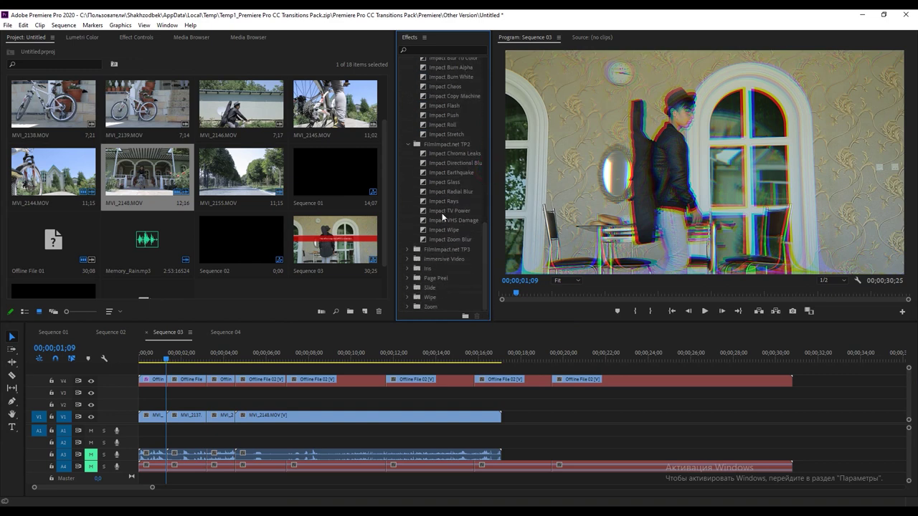
Add Impact VHS Damage between the first adjustment segments and preview it.
mouse_move(445, 223)
left_mouse_down()
mouse_move(172, 388)
mouse_move(170, 381)
left_mouse_up()
left_click(159, 354)
key("space")
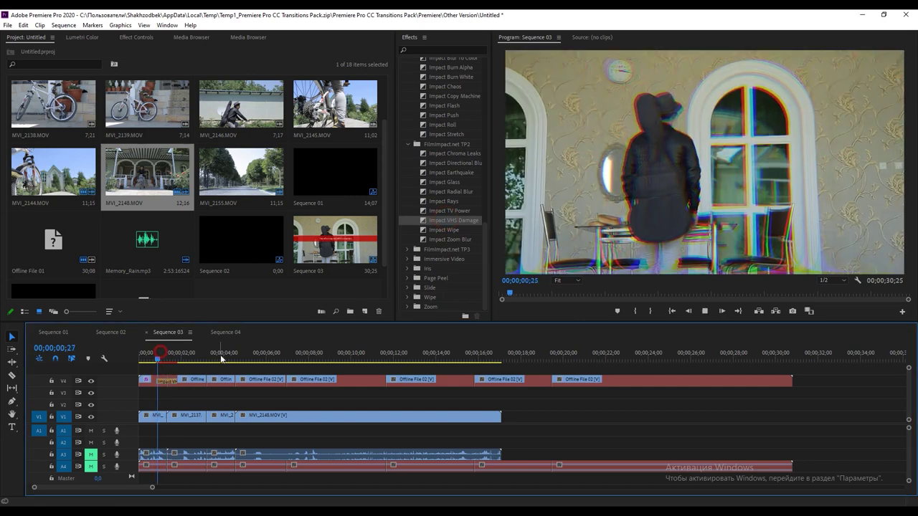
key("space")
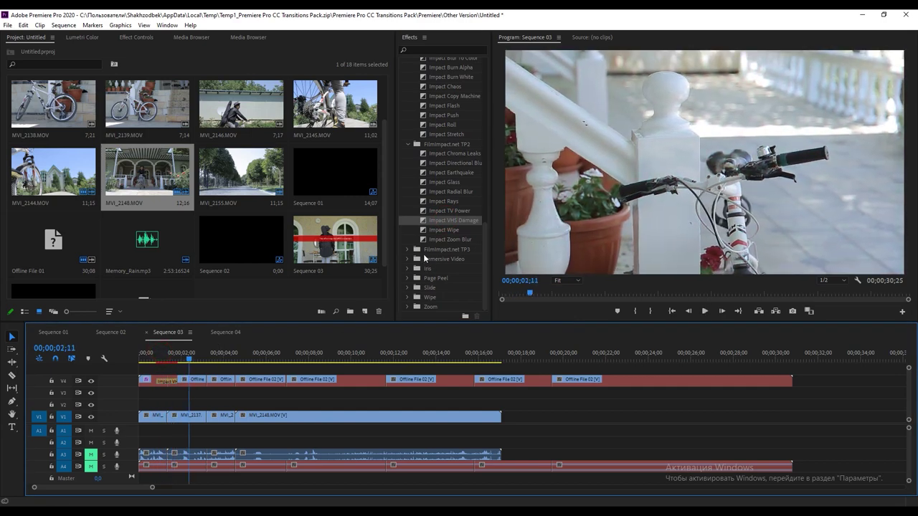
Add Impact Zoom Blur at the next edit point and preview it.
mouse_move(450, 239)
left_mouse_down()
mouse_move(212, 391)
mouse_move(206, 380)
left_mouse_up()
key("space")
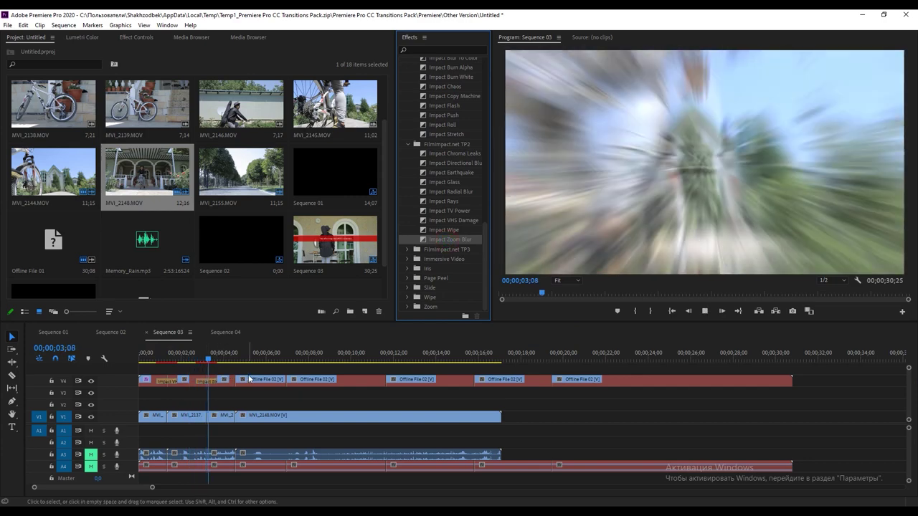
key("space")
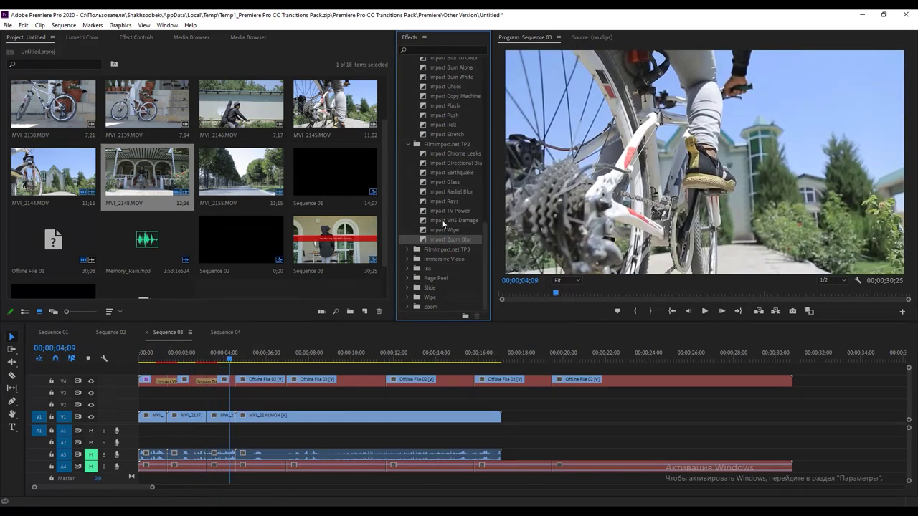
Add Impact Earthquake at a later edit point and return to the sequence start.
left_click_drag(450, 173, 237, 380)
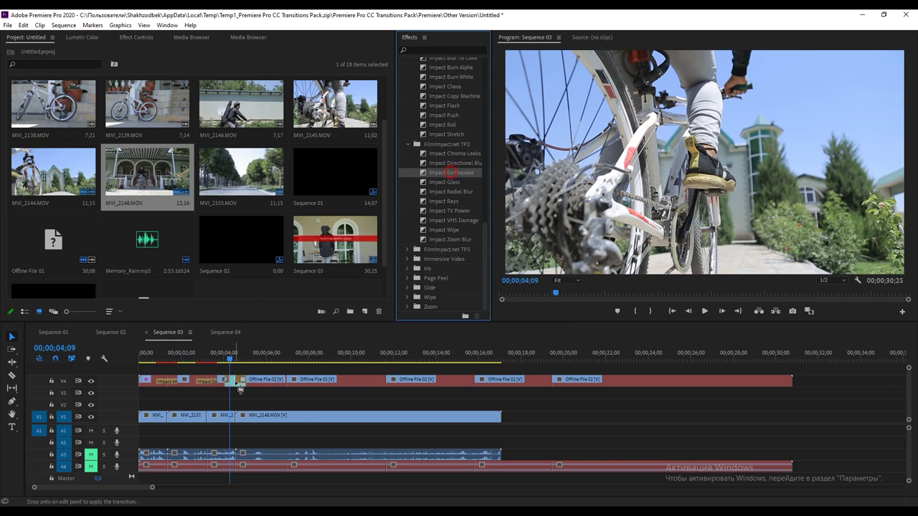
left_click(175, 359)
key("Home")
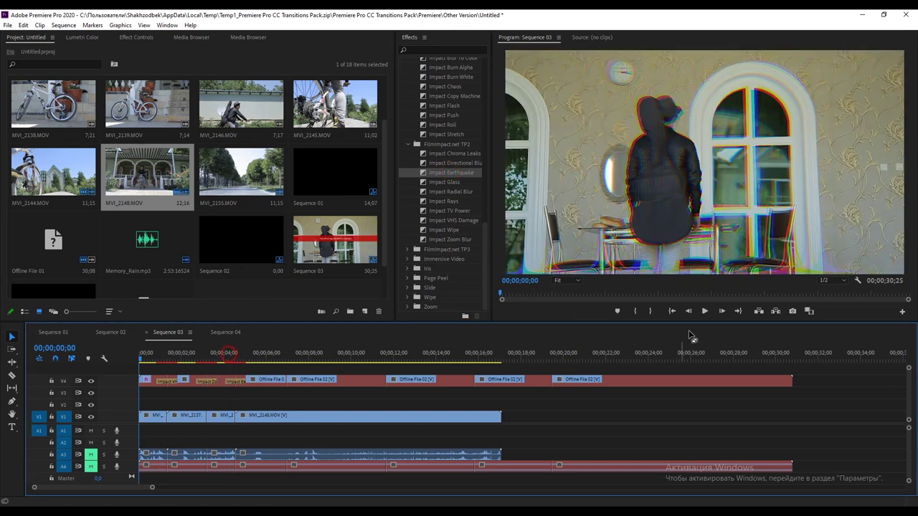